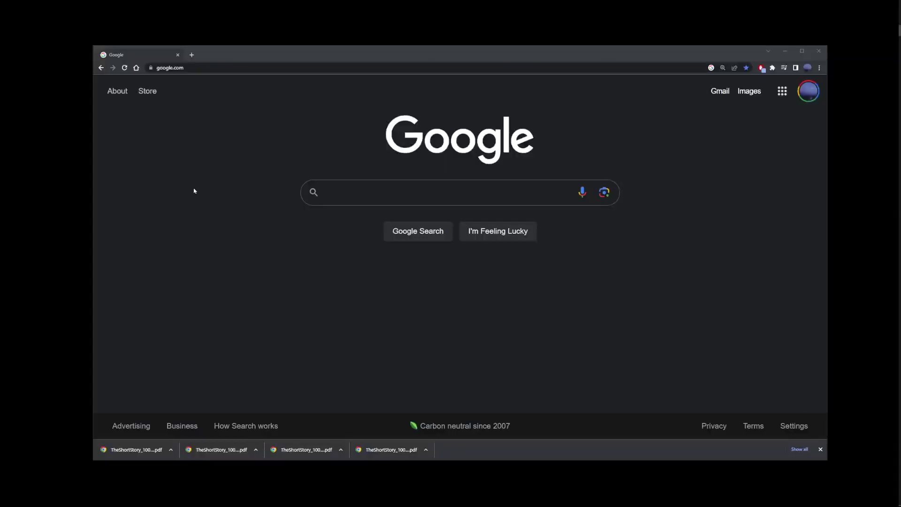
# Search Google for "alice in wonderland pdf" and open the Antilogicalism result, Alice's Adventures in Wonderland by Lewis Carroll
pyautogui.click(355, 187)
pyautogui.write('alice i')
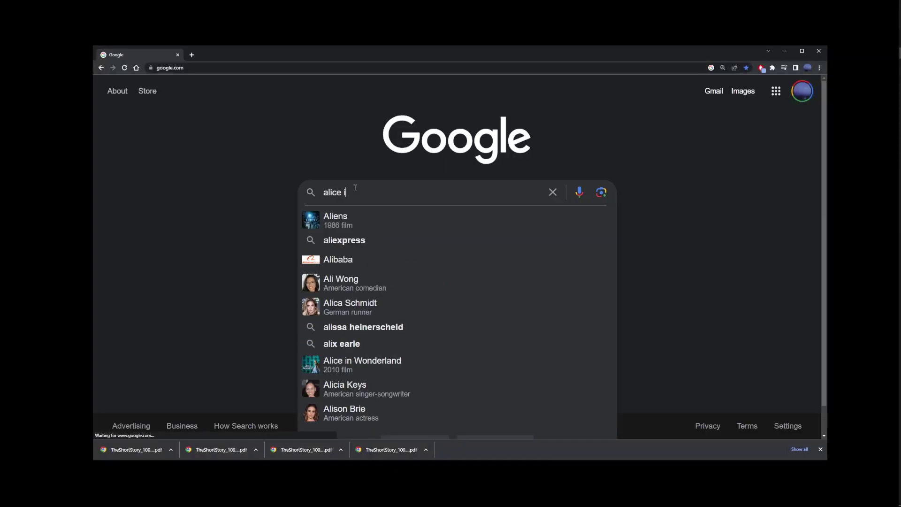
pyautogui.write('n wonderland pdf')
pyautogui.press('Return')
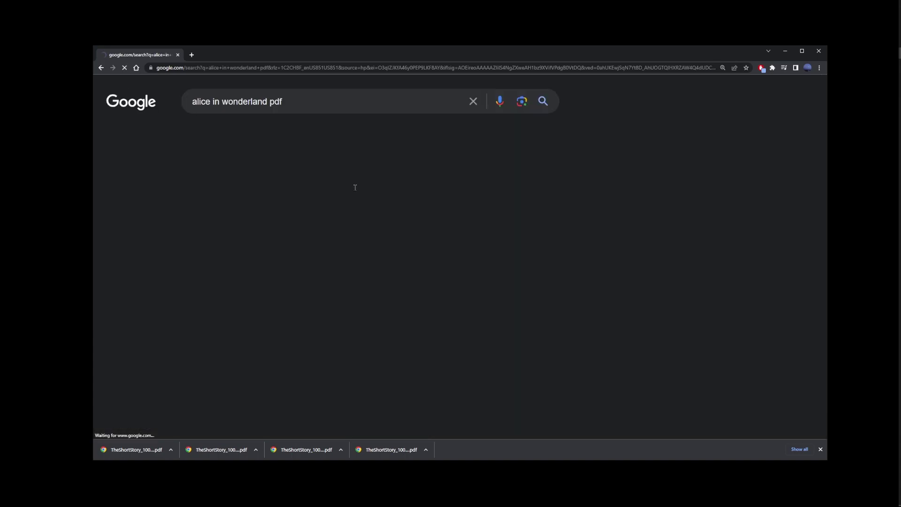
pyautogui.scroll(-3, 429, 196)
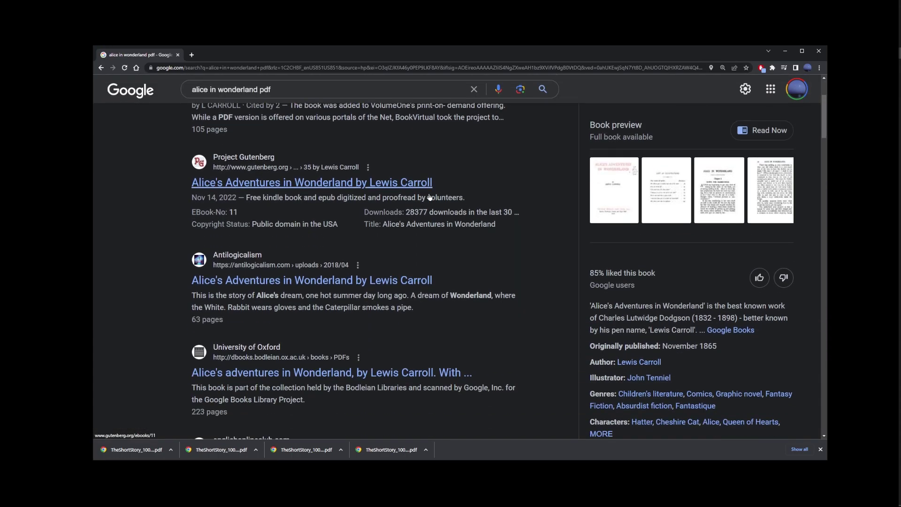
pyautogui.scroll(-1, 303, 185)
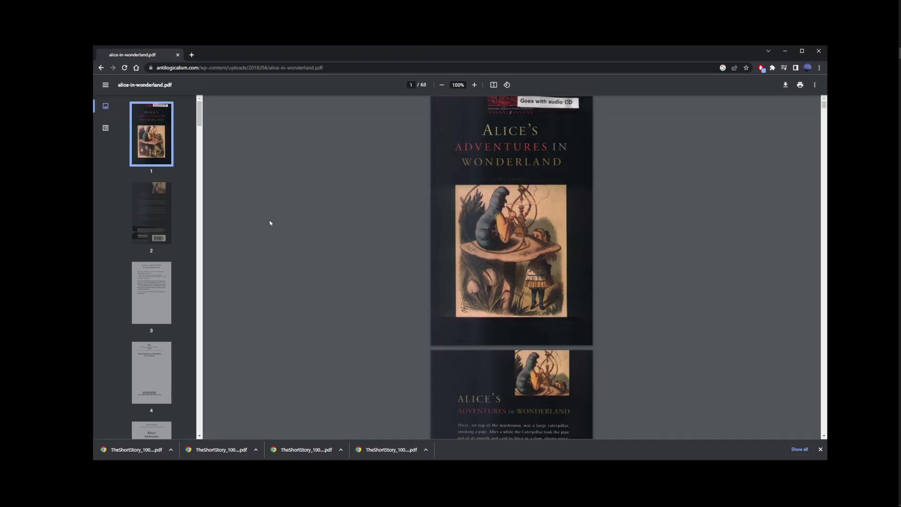
# Skim the PDF as far as page 8 and copy its web address
pyautogui.scroll(-19, 421, 197)
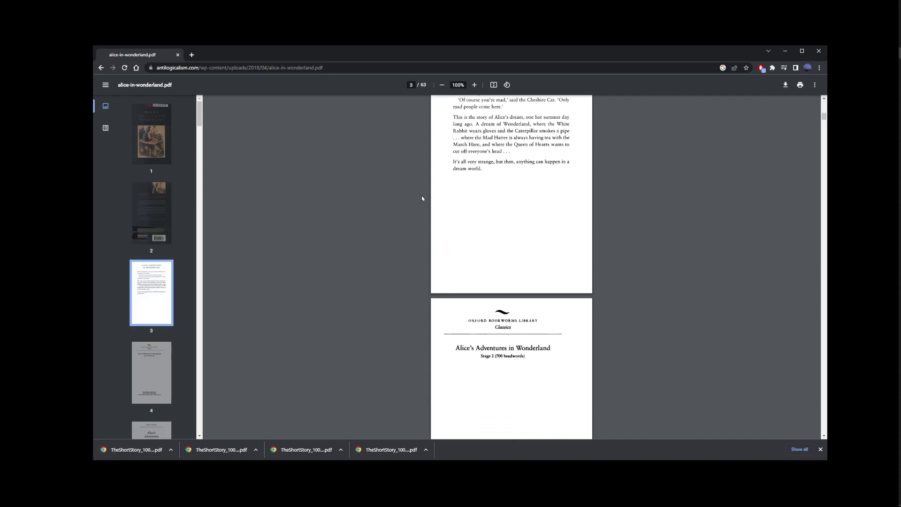
pyautogui.scroll(-13, 421, 197)
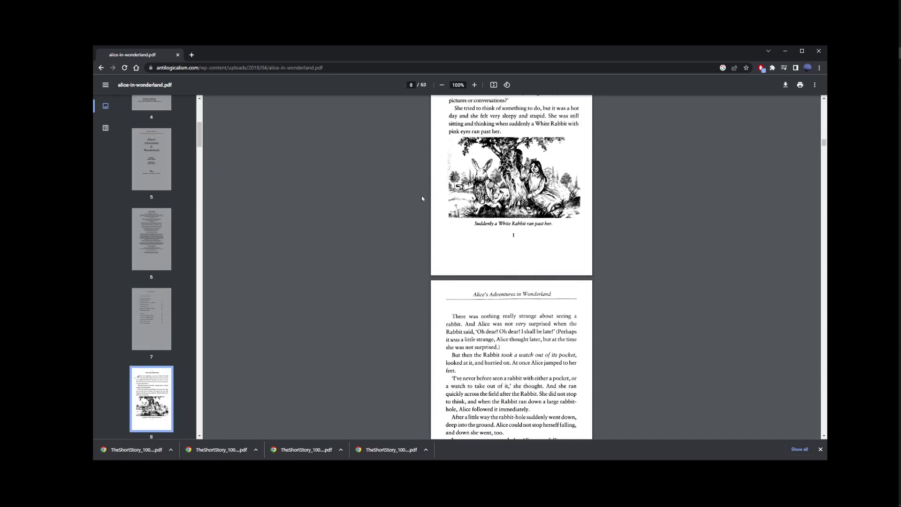
pyautogui.click(313, 70)
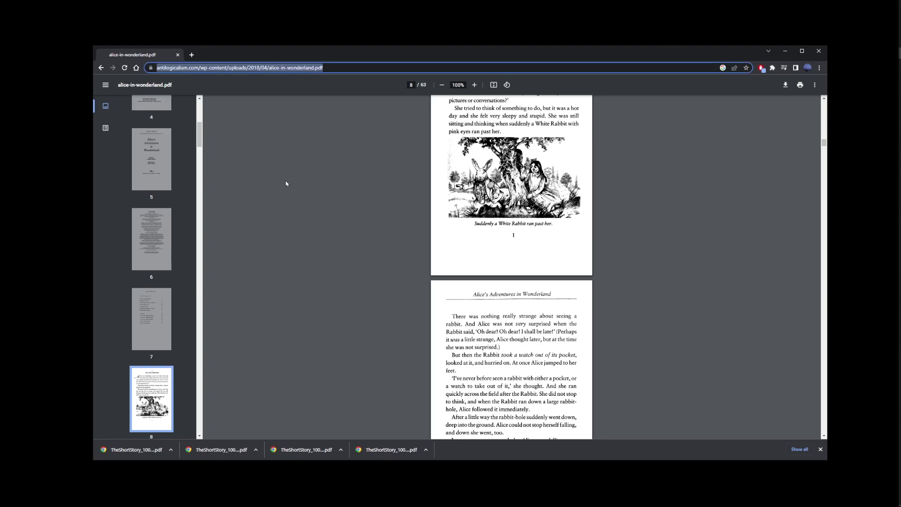
# Open ChatGPT in a new tab, ask GPT-3.5 "What is this PDF about?" followed by the copied PDF link, and read the reply
pyautogui.click(192, 55)
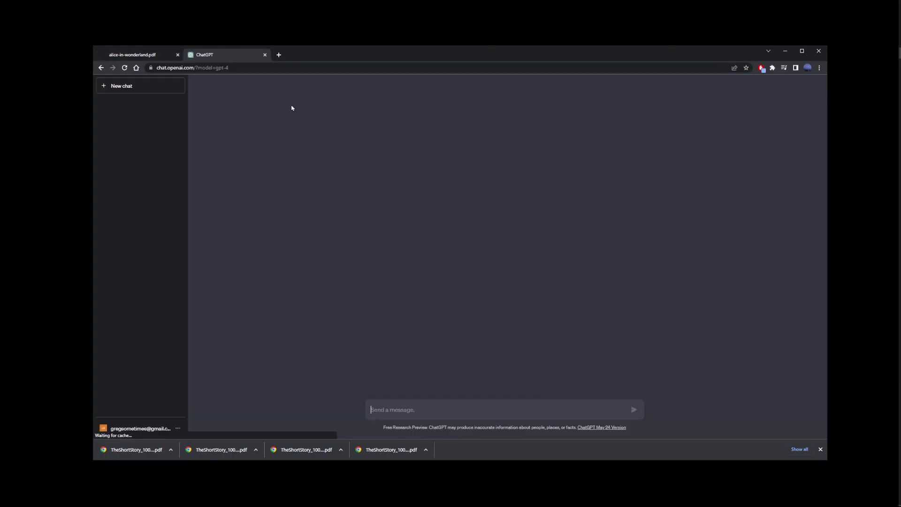
pyautogui.click(480, 93)
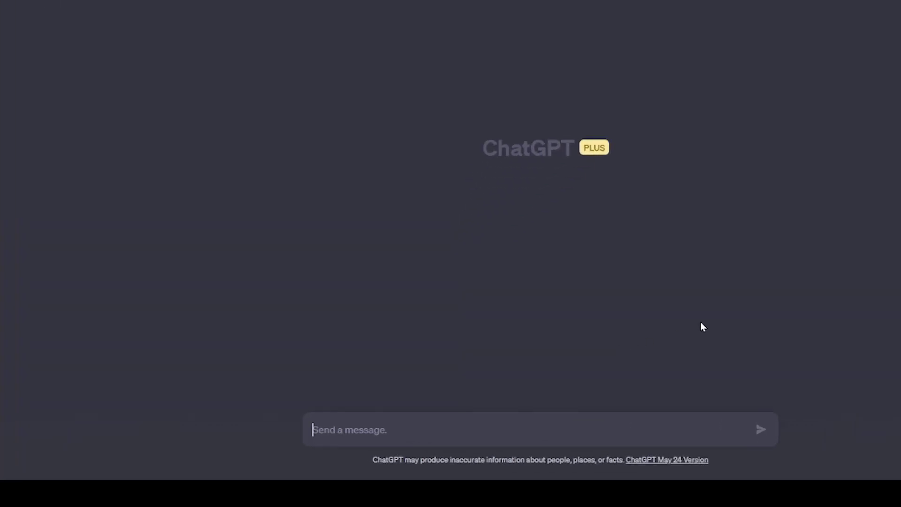
pyautogui.write('What is this PDF about?')
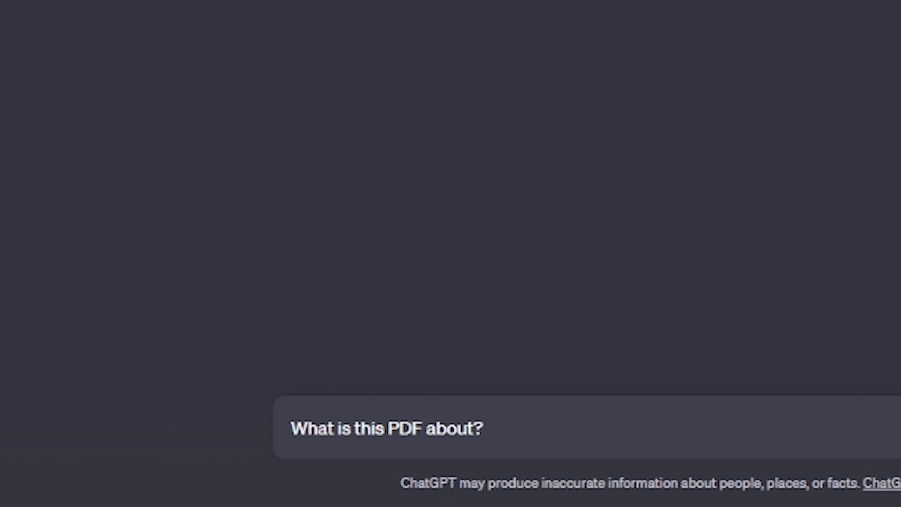
pyautogui.hotkey('ctrl', 'v')
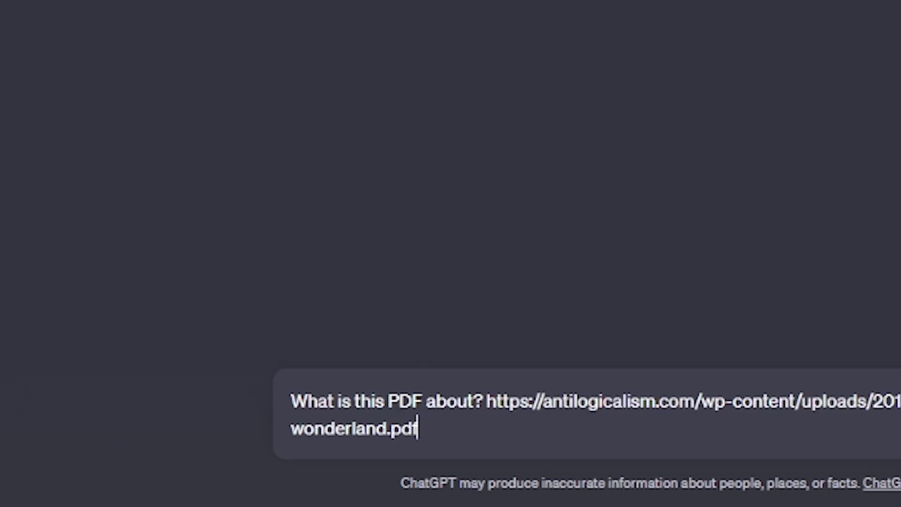
pyautogui.press('Return')
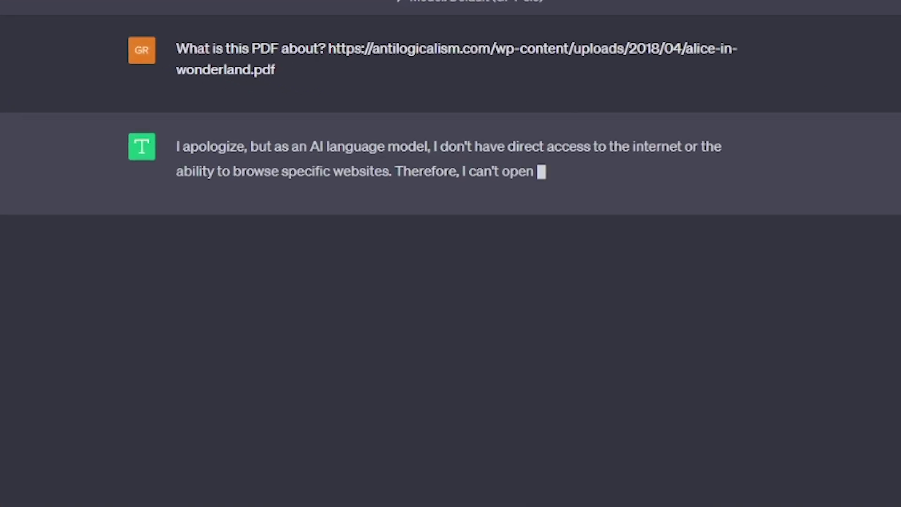
pyautogui.moveTo(161, 136); pyautogui.dragTo(738, 154)
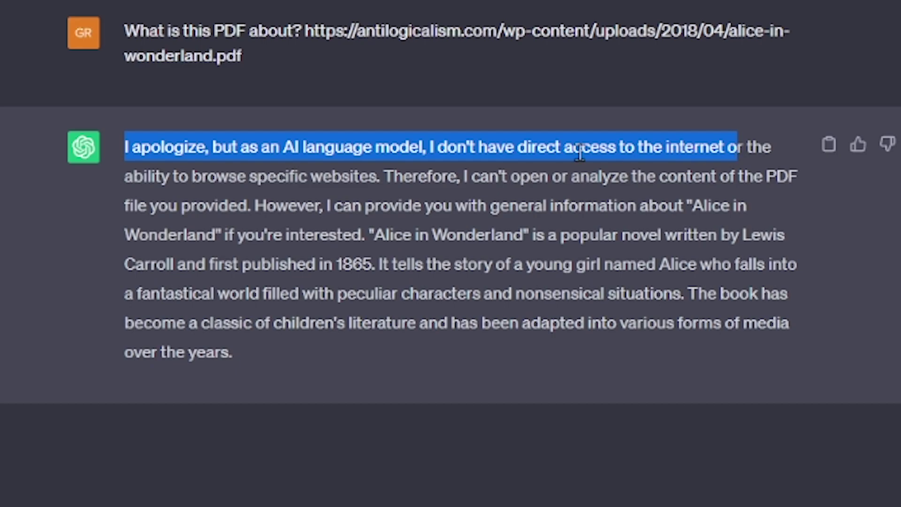
pyautogui.moveTo(174, 176); pyautogui.dragTo(658, 196)
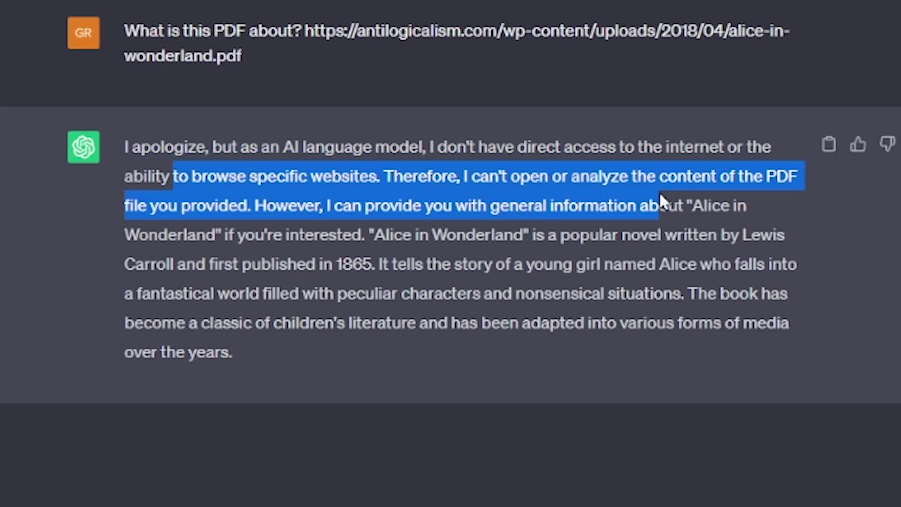
pyautogui.click(504, 459)
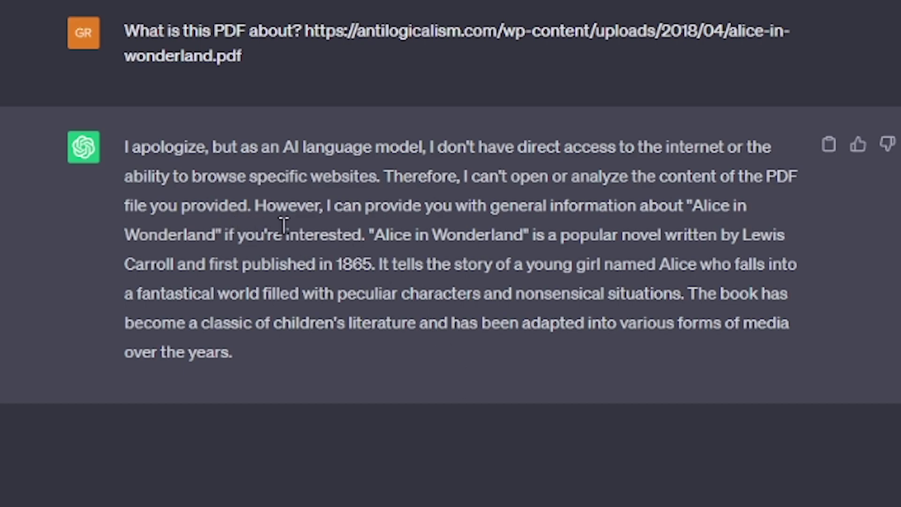
pyautogui.moveTo(283, 234); pyautogui.dragTo(571, 233)
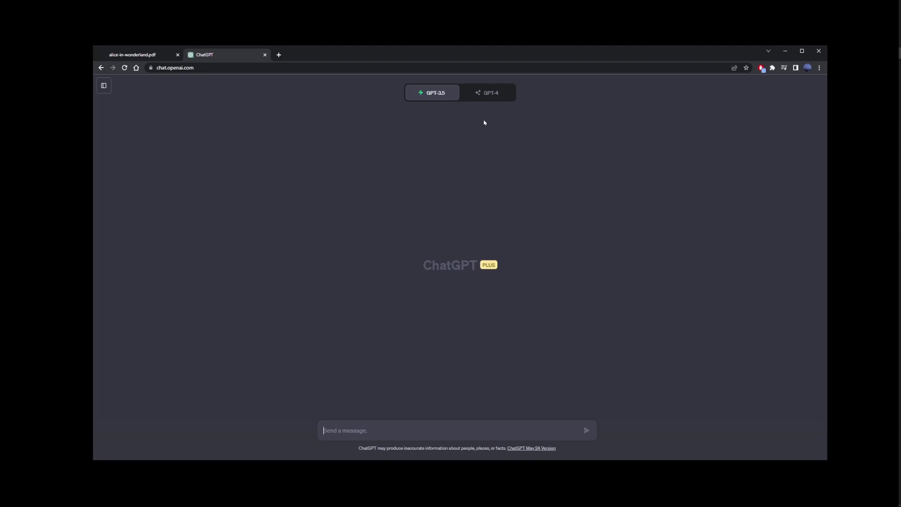
# Switch the new chat to GPT-4 and send "Write summary of" followed by the copied PDF link
pyautogui.click(496, 95)
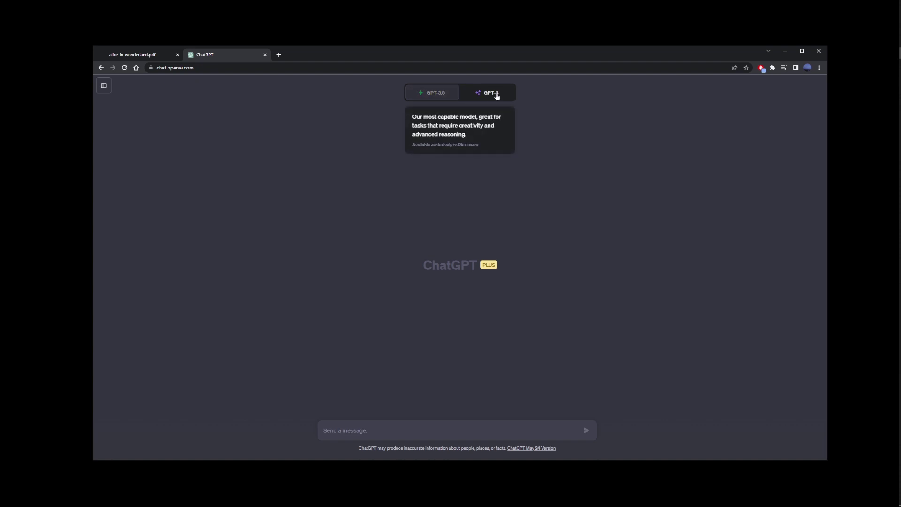
pyautogui.click(497, 95)
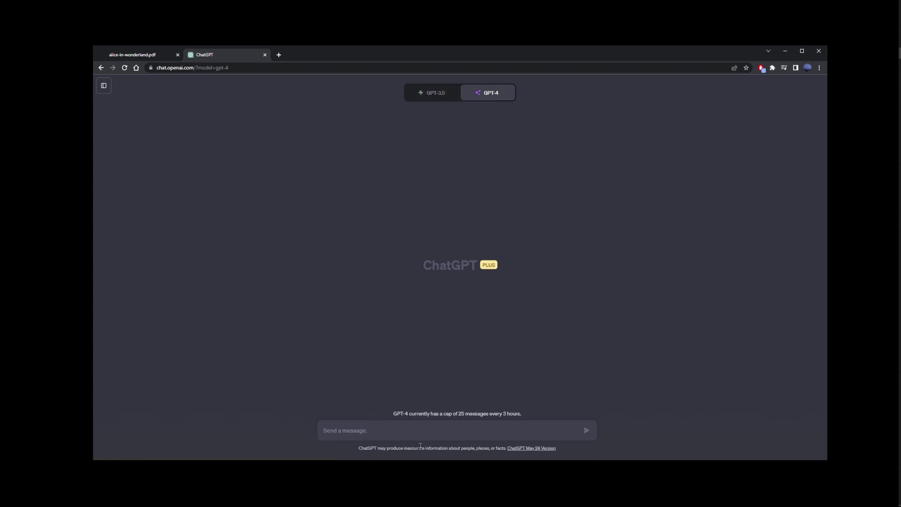
pyautogui.write('Write summary of')
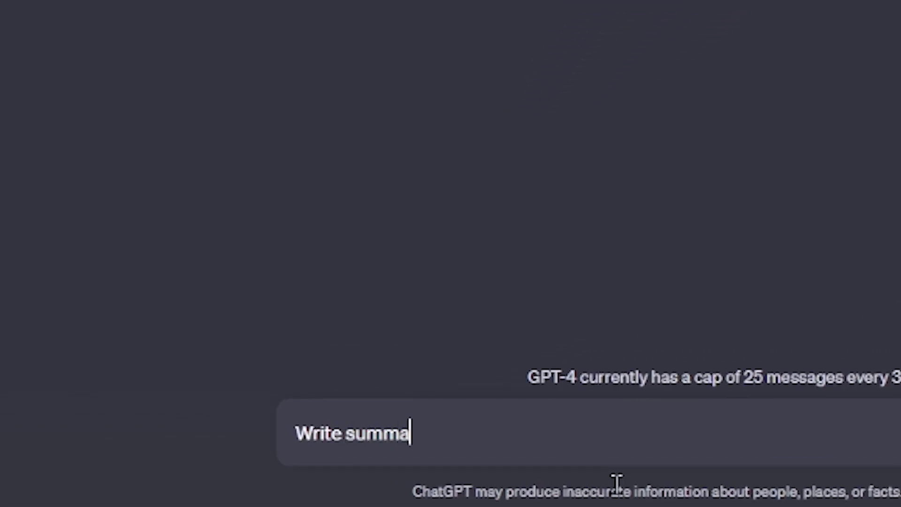
pyautogui.hotkey('ctrl', 'v')
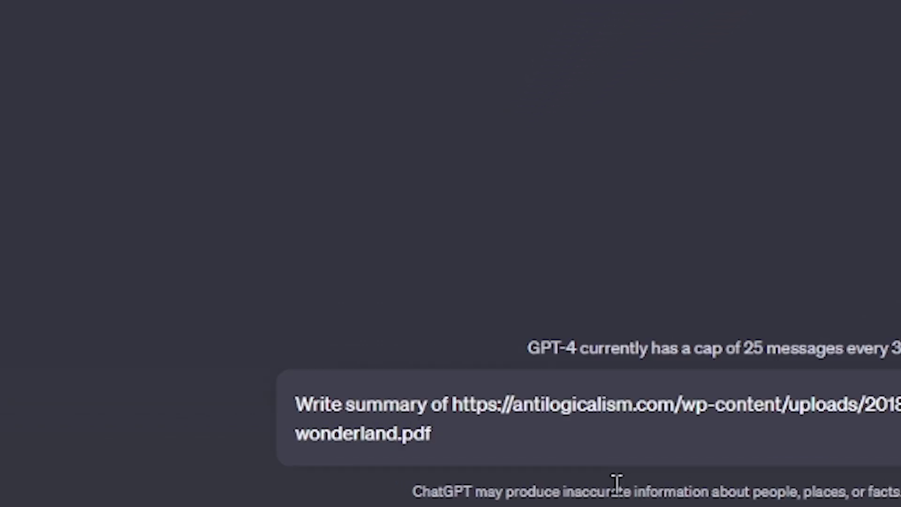
pyautogui.press('Return')
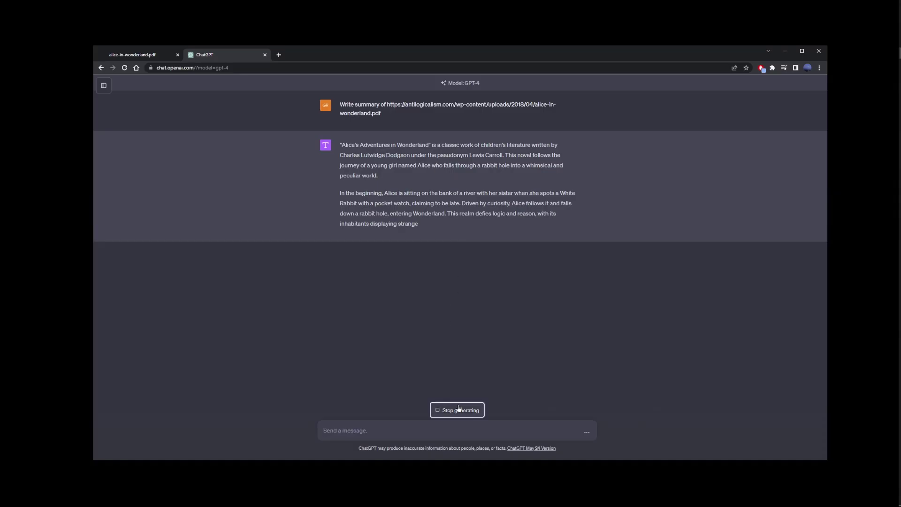
# Stop the summary being generated and ask "Did you extract this from the actual PDF file provided?"
pyautogui.click(458, 410)
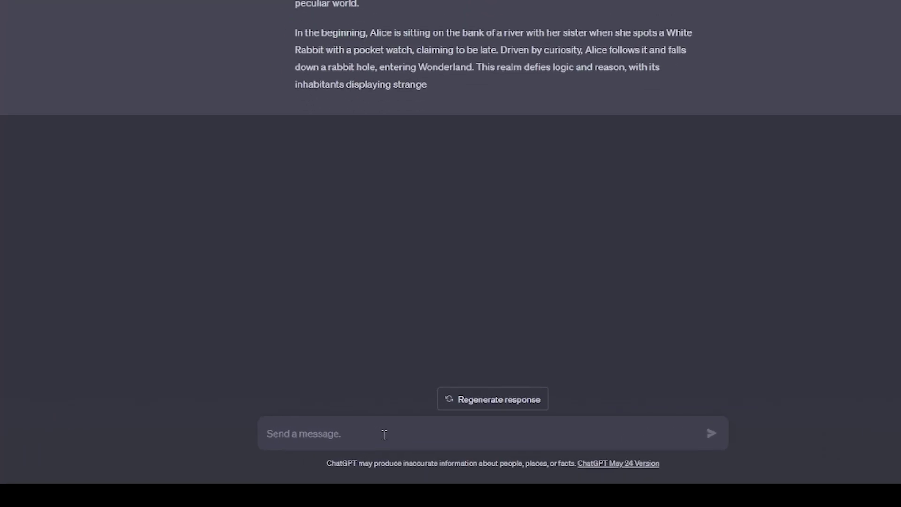
pyautogui.write('Did you')
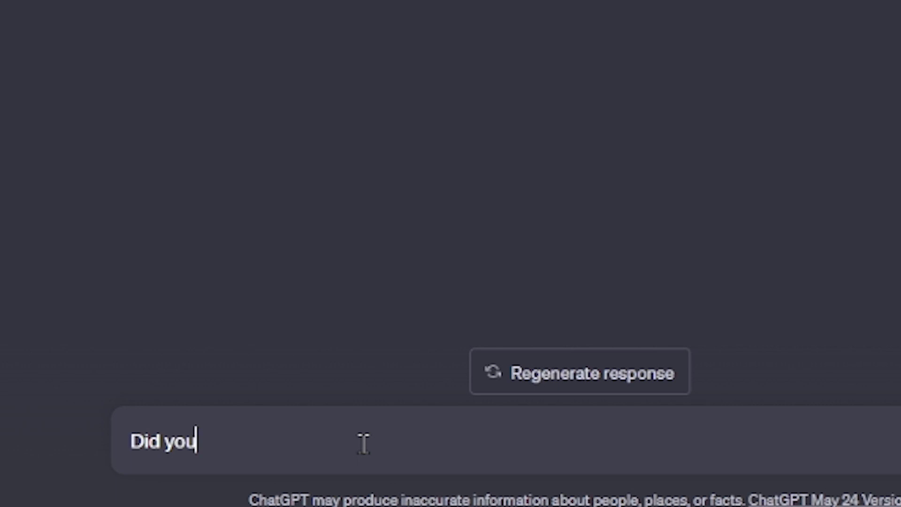
pyautogui.write(' extract thi')
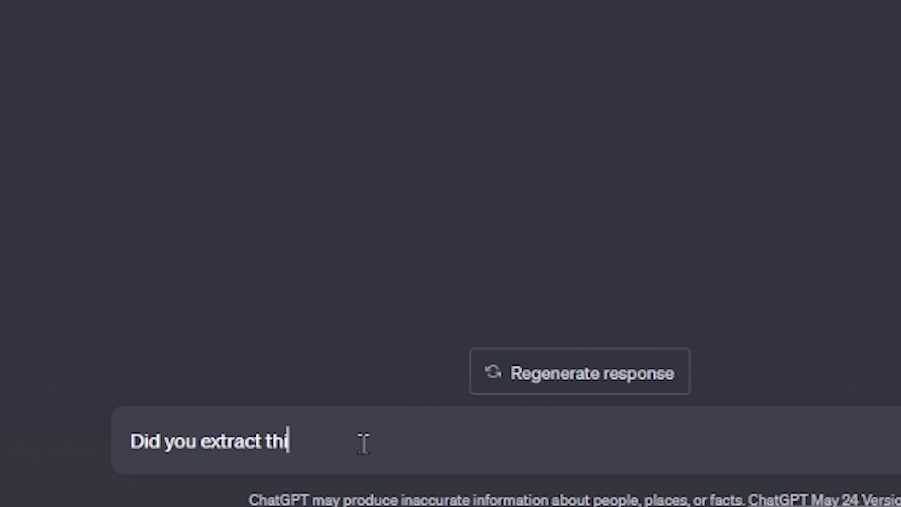
pyautogui.write('s from the actual PDF file provided?')
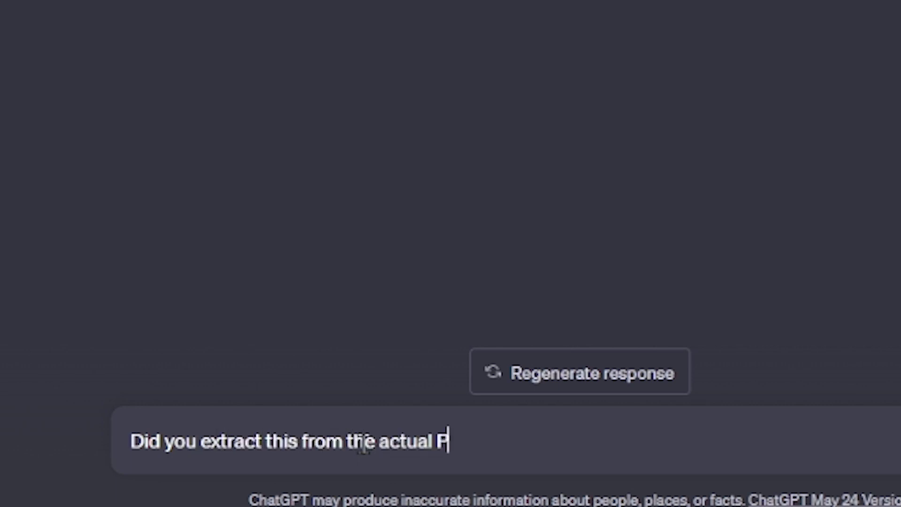
pyautogui.press('Return')
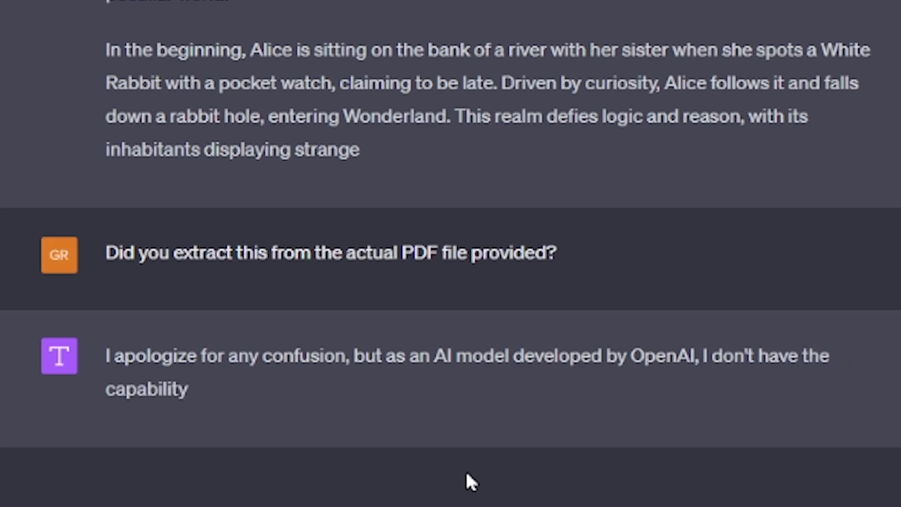
pyautogui.moveTo(106, 355); pyautogui.dragTo(722, 412)
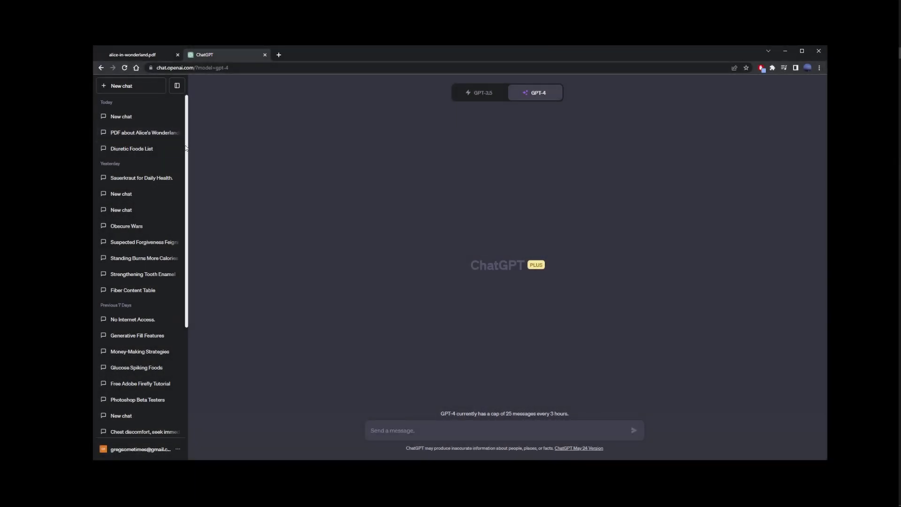
# Turn on the Browse with Bing beta feature in the settings and choose Browse with Bing for GPT-4
pyautogui.moveTo(185, 149); pyautogui.dragTo(198, 120)
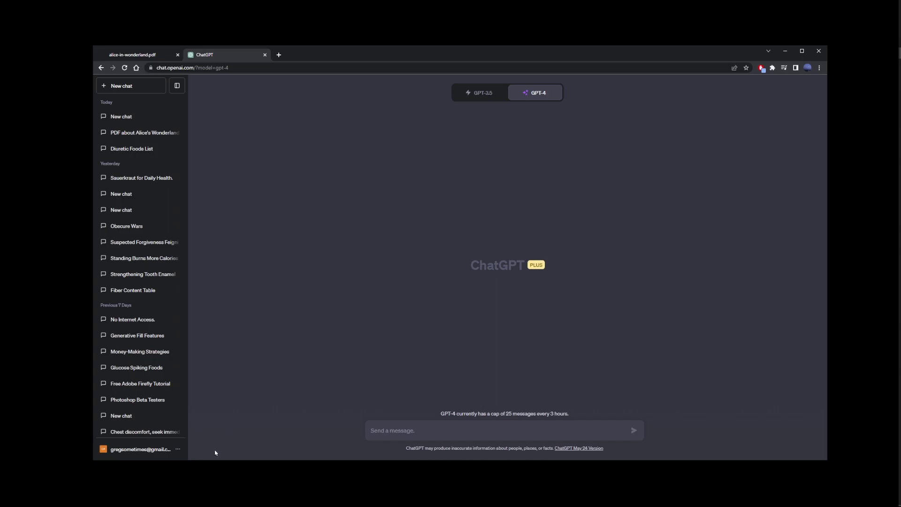
pyautogui.click(177, 449)
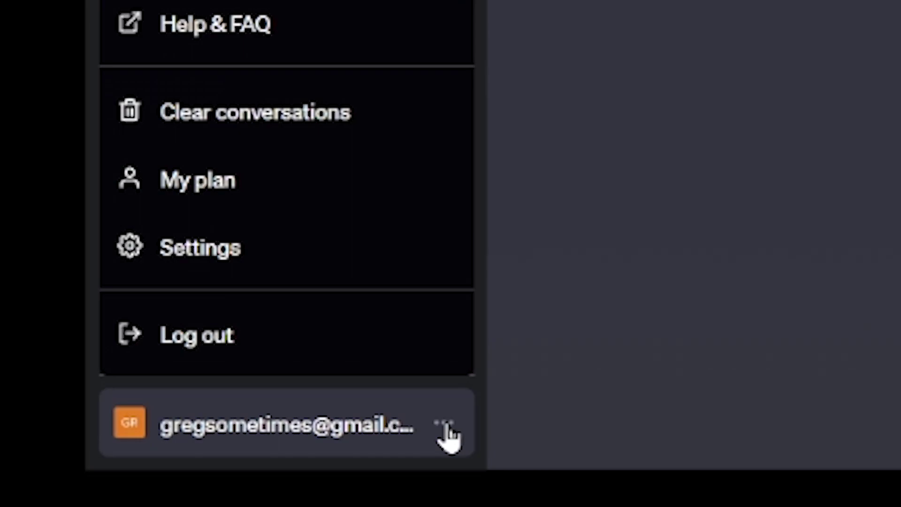
pyautogui.click(225, 253)
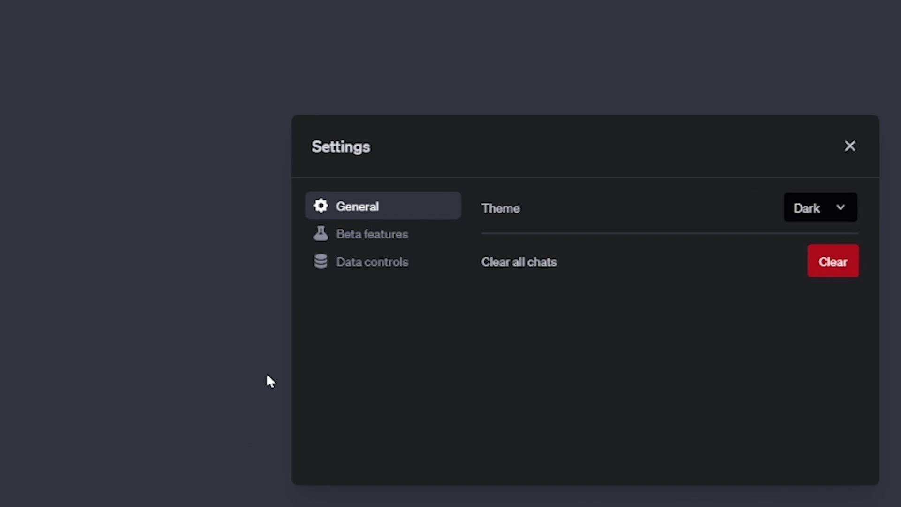
pyautogui.click(371, 238)
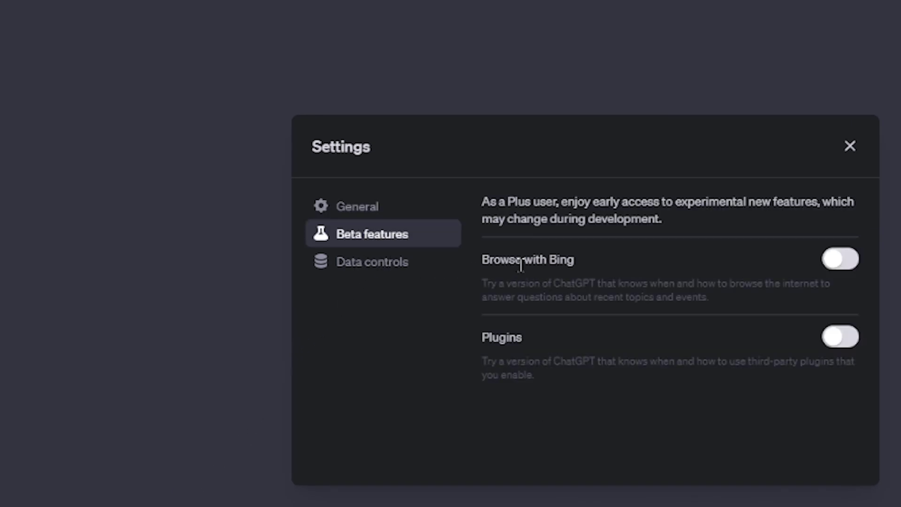
pyautogui.click(849, 263)
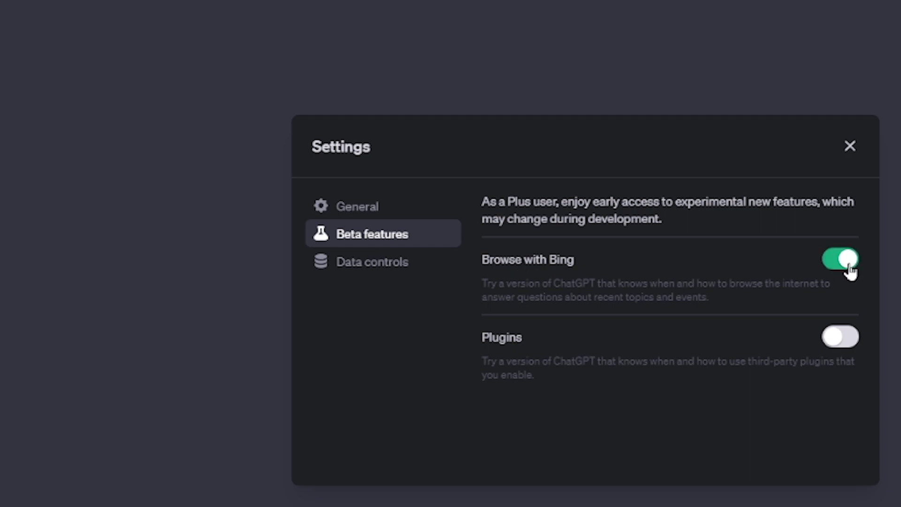
pyautogui.click(850, 147)
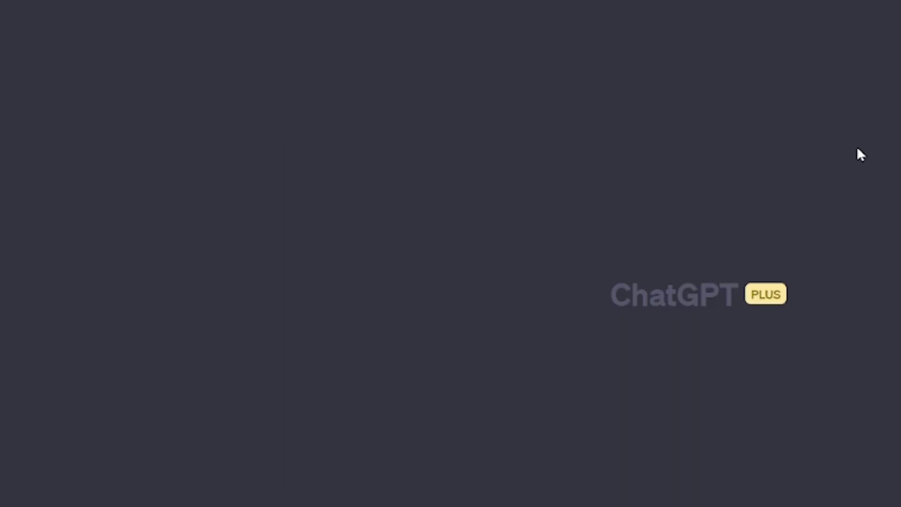
pyautogui.moveTo(537, 93)
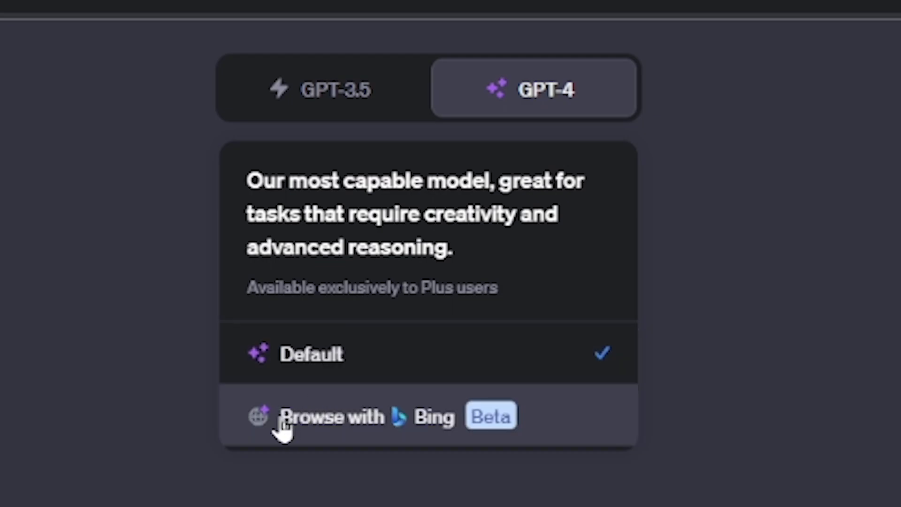
pyautogui.click(465, 423)
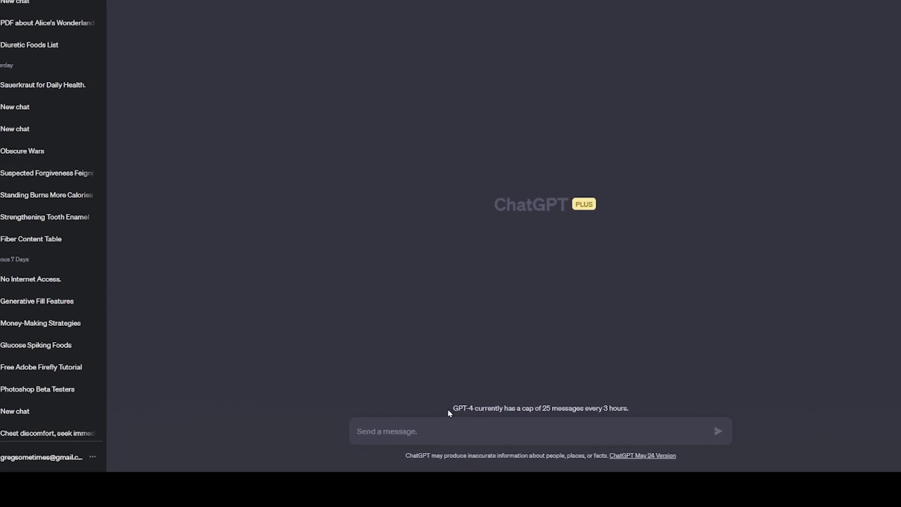
# Ask GPT-4 with browsing "Can you extract text from this PDF?" followed by the copied Alice in Wonderland PDF link
pyautogui.write('Can you extract text from this PFD')
pyautogui.press('BackSpace')
pyautogui.press('BackSpace')
pyautogui.write('DF?')
pyautogui.hotkey('ctrl', 'v')
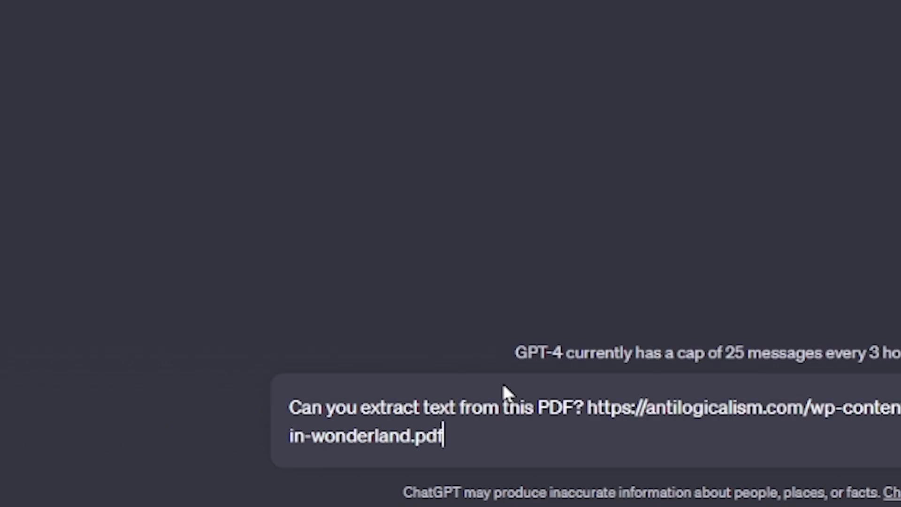
pyautogui.press('Return')
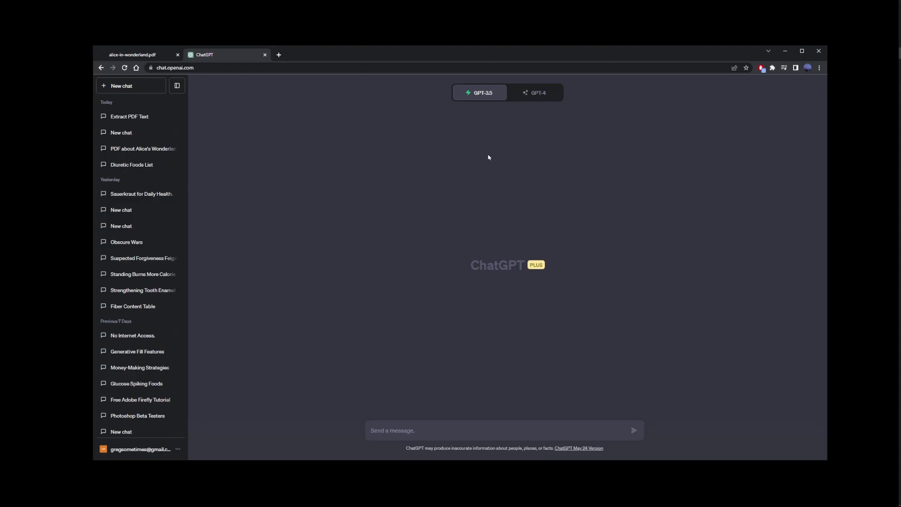
# Turn on the Plugins beta feature in the settings and choose Plugins for GPT-4 in the new chat
pyautogui.click(526, 92)
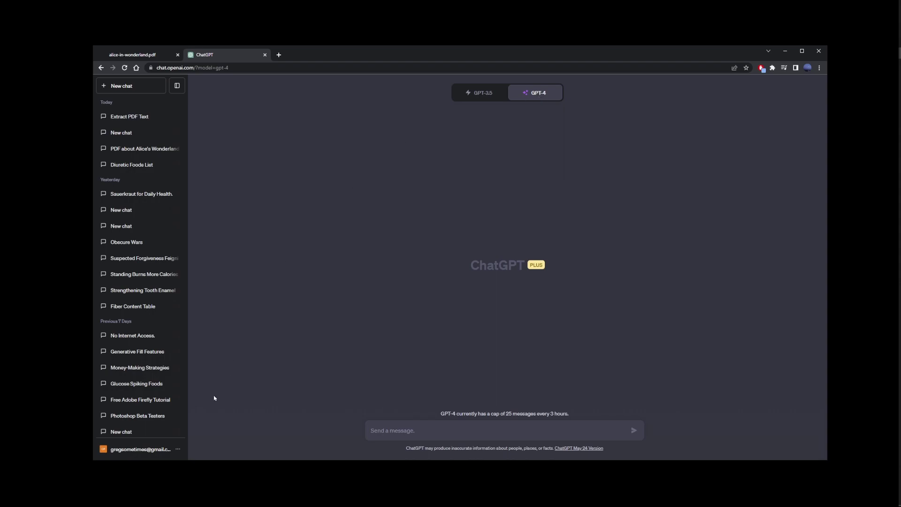
pyautogui.click(140, 449)
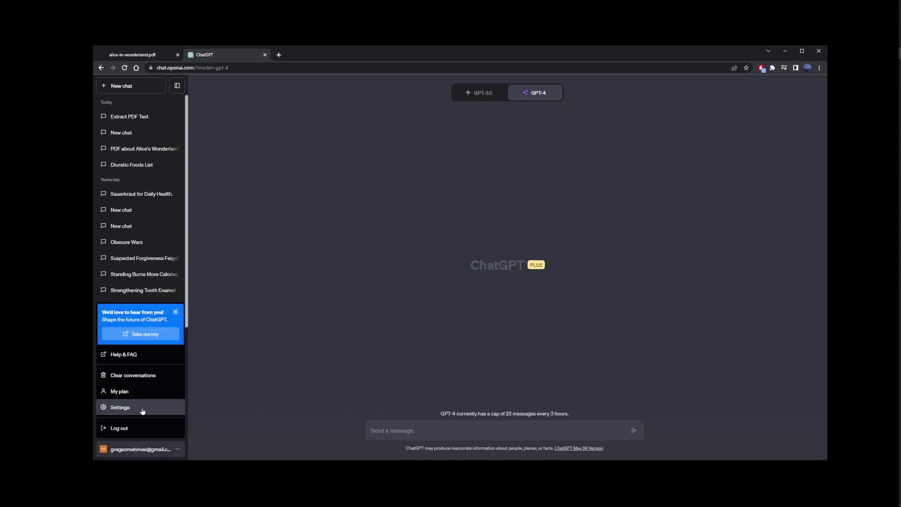
pyautogui.click(142, 410)
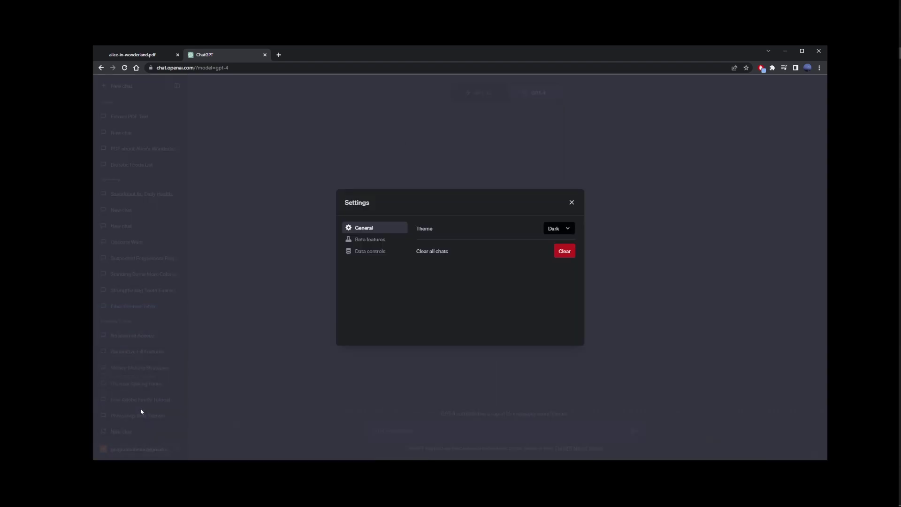
pyautogui.click(370, 240)
pyautogui.click(565, 284)
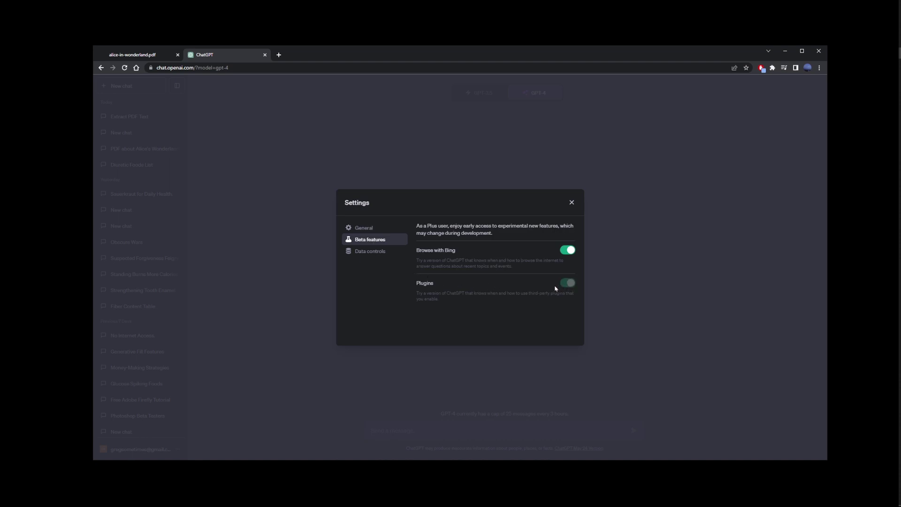
pyautogui.click(571, 203)
pyautogui.moveTo(534, 99)
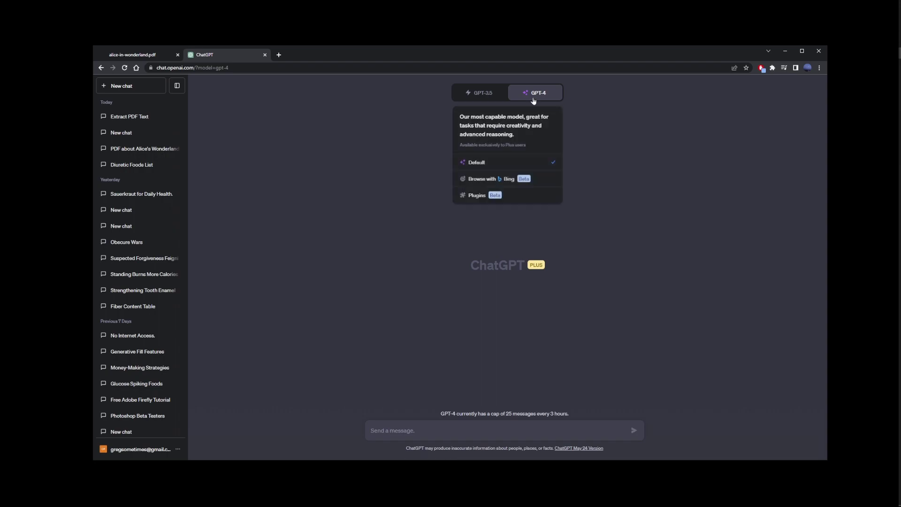
pyautogui.click(529, 199)
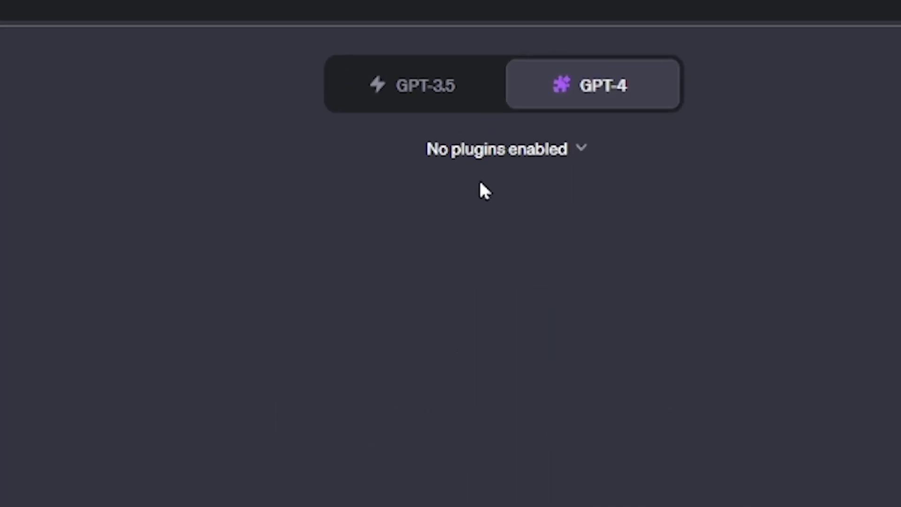
# Open the plugin store, read through the About plugins notice and accept it
pyautogui.click(527, 112)
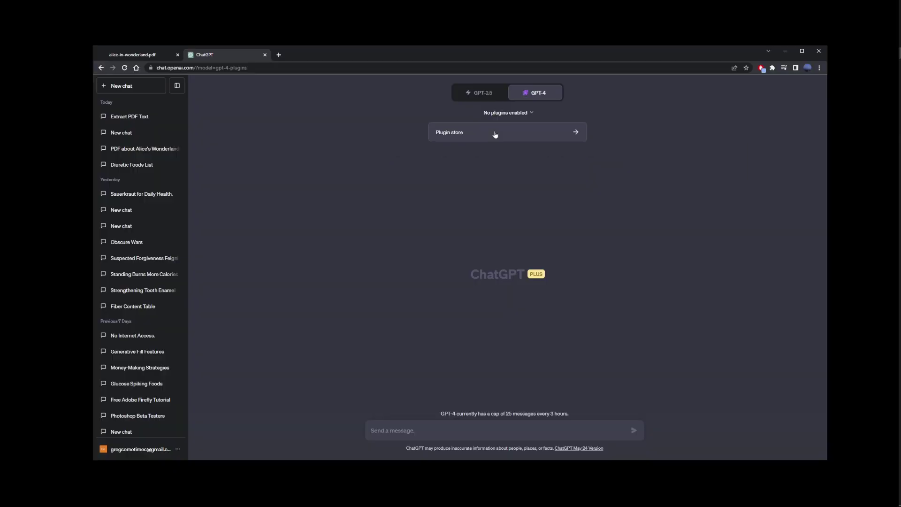
pyautogui.click(444, 263)
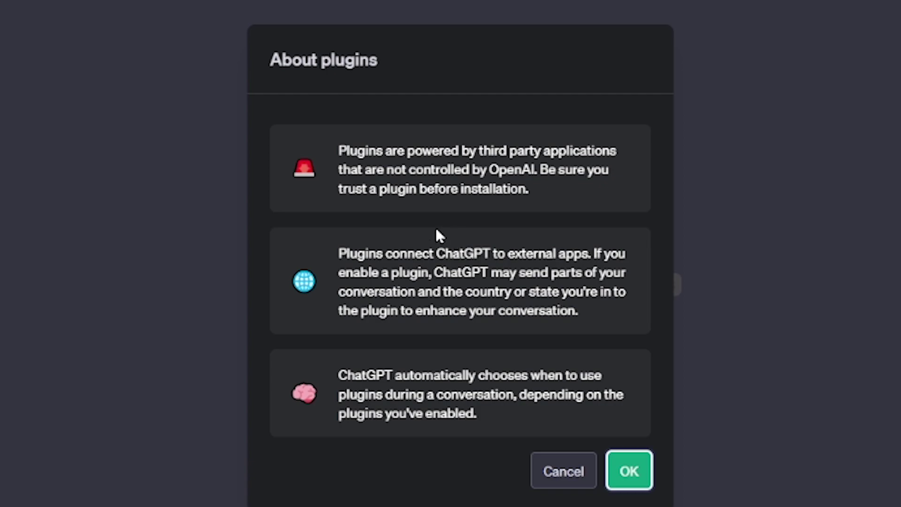
pyautogui.moveTo(461, 170); pyautogui.dragTo(549, 170)
pyautogui.moveTo(369, 188); pyautogui.dragTo(493, 190)
pyautogui.moveTo(369, 253); pyautogui.dragTo(583, 254)
pyautogui.moveTo(381, 272); pyautogui.dragTo(559, 272)
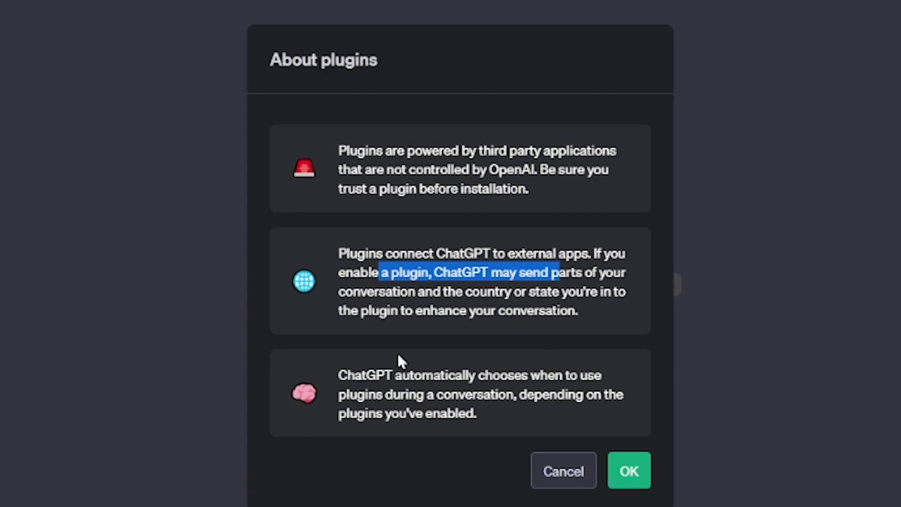
pyautogui.moveTo(400, 291); pyautogui.dragTo(568, 310)
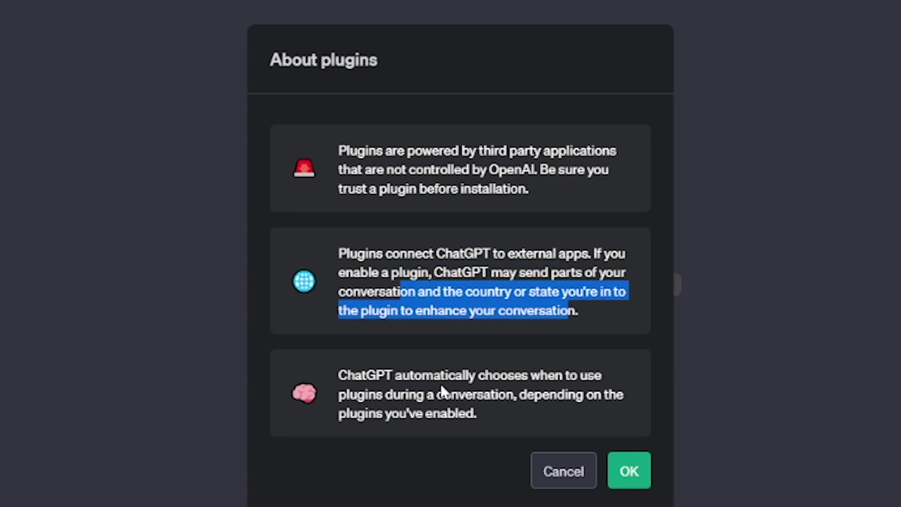
pyautogui.click(404, 374)
pyautogui.moveTo(354, 374); pyautogui.dragTo(523, 388)
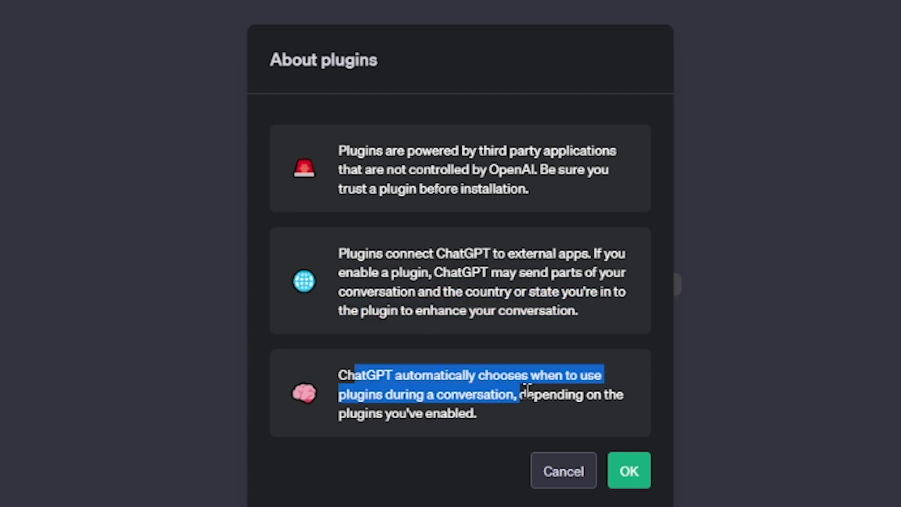
pyautogui.click(526, 389)
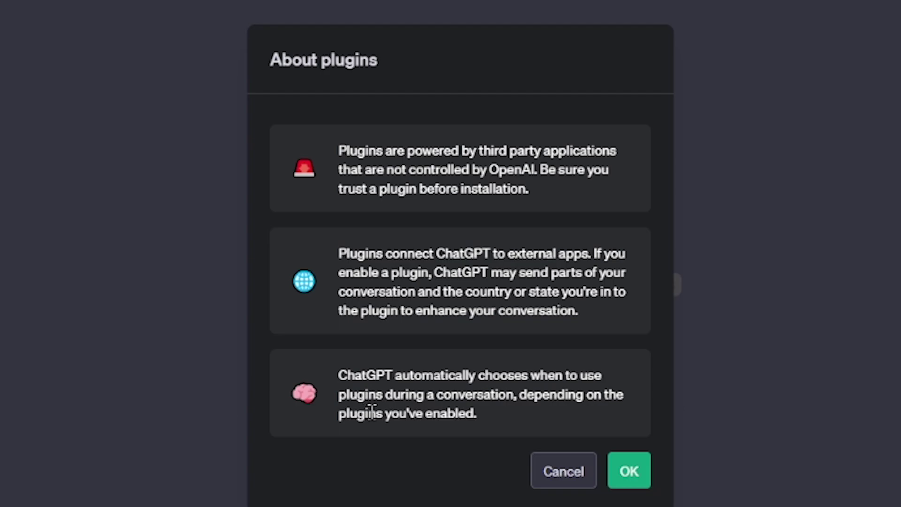
pyautogui.click(629, 474)
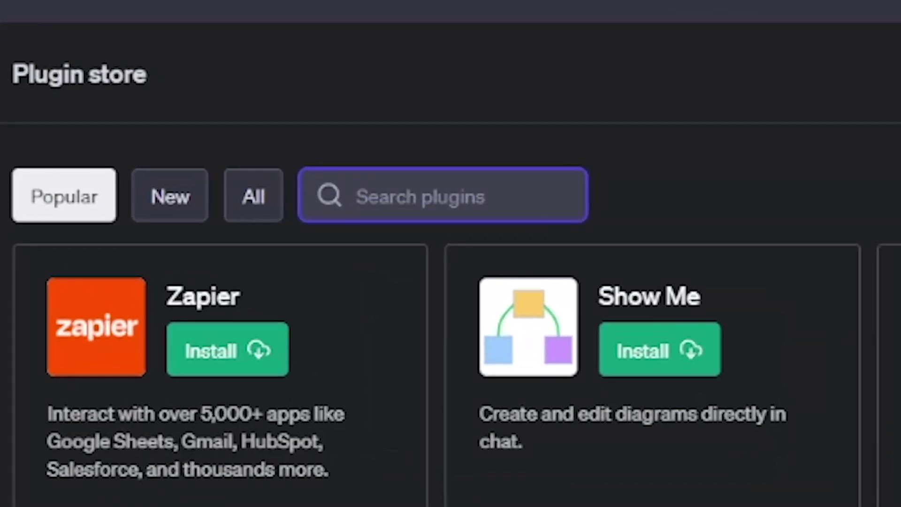
# Search the plugin store for "pdf" and install ChatWithPDF, AskYourPDF, MixerBox ChatPDF and Ai PDF
pyautogui.write('pdf')
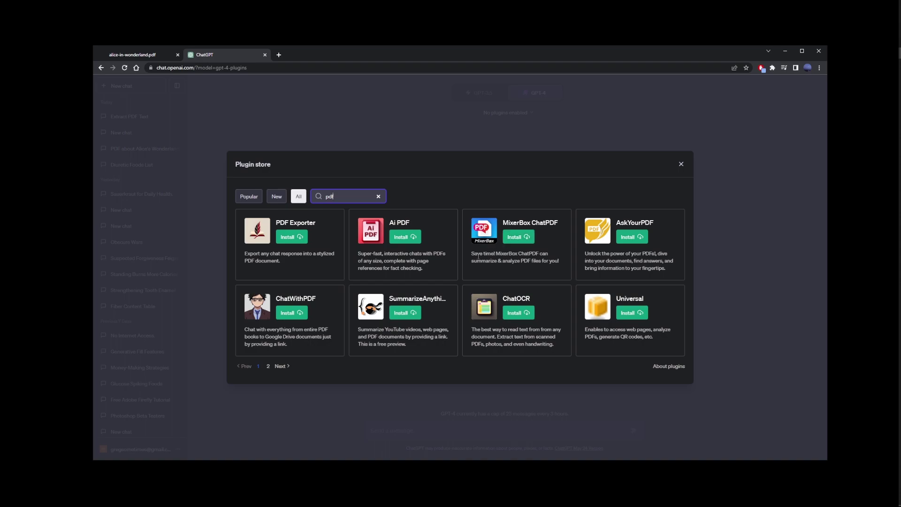
pyautogui.moveTo(479, 263); pyautogui.dragTo(549, 261)
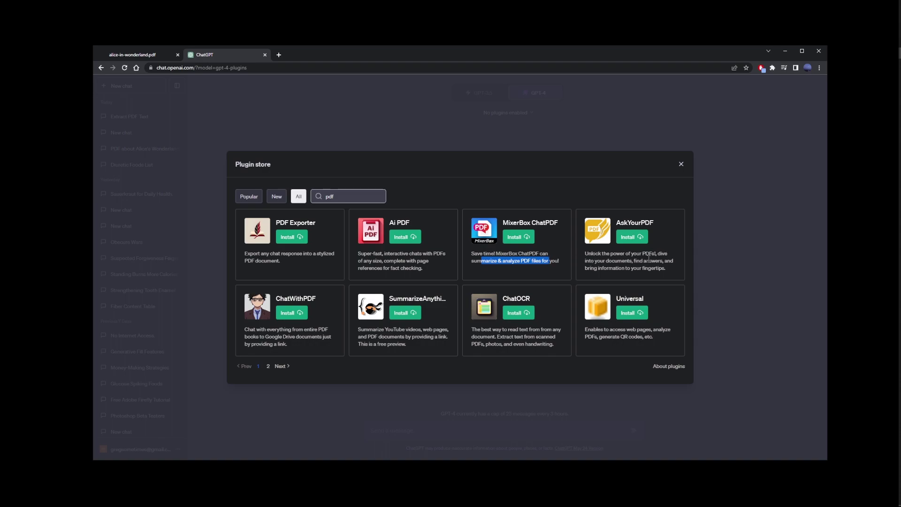
pyautogui.moveTo(595, 269); pyautogui.dragTo(635, 260)
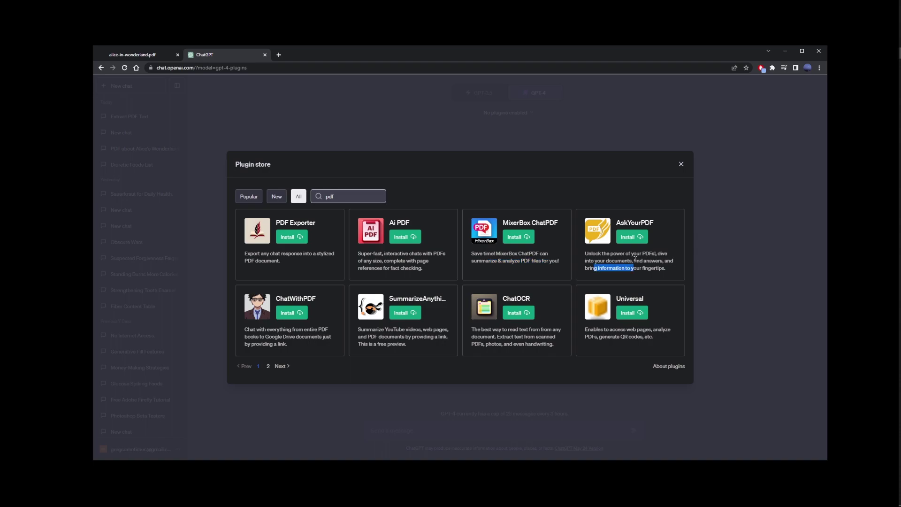
pyautogui.click(635, 259)
pyautogui.click(291, 313)
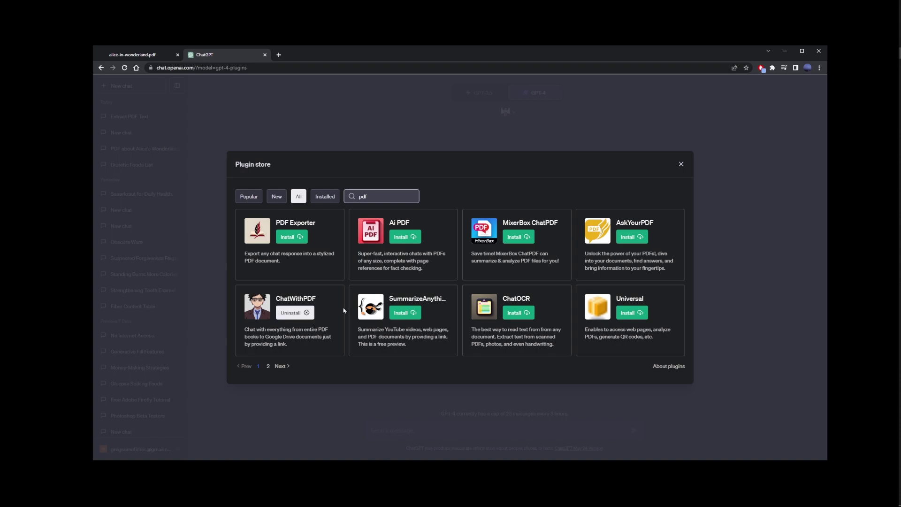
pyautogui.click(636, 237)
pyautogui.click(519, 237)
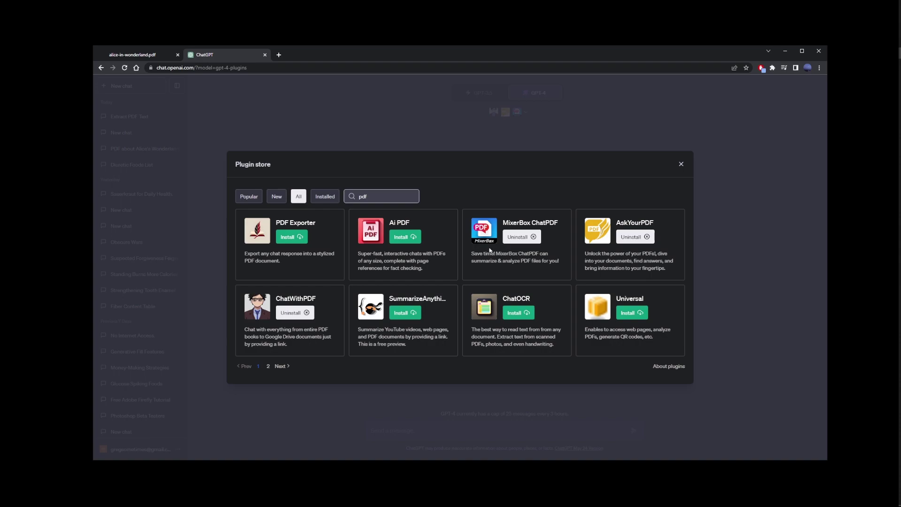
pyautogui.click(401, 237)
pyautogui.click(681, 166)
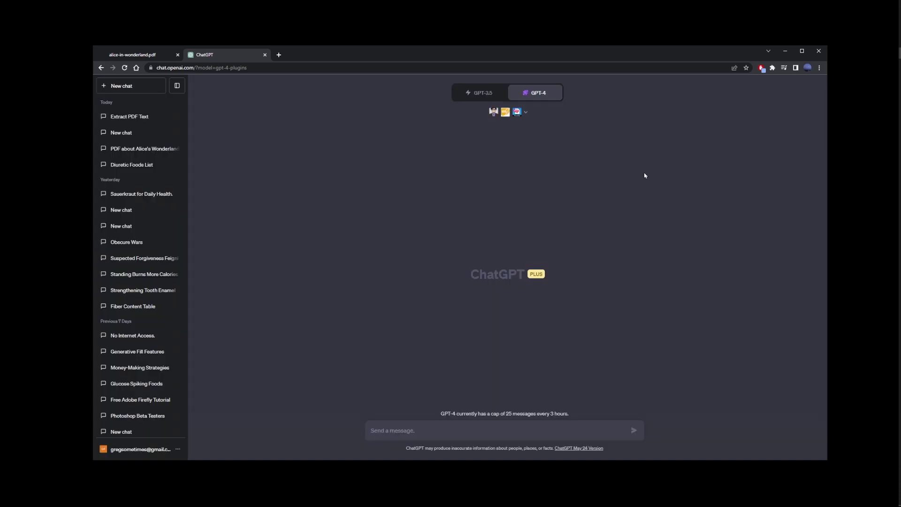
# Disable AskYourPDF and MixerBox ChatPDF for this chat, leaving only the ChatWithPDF plugin enabled
pyautogui.click(530, 119)
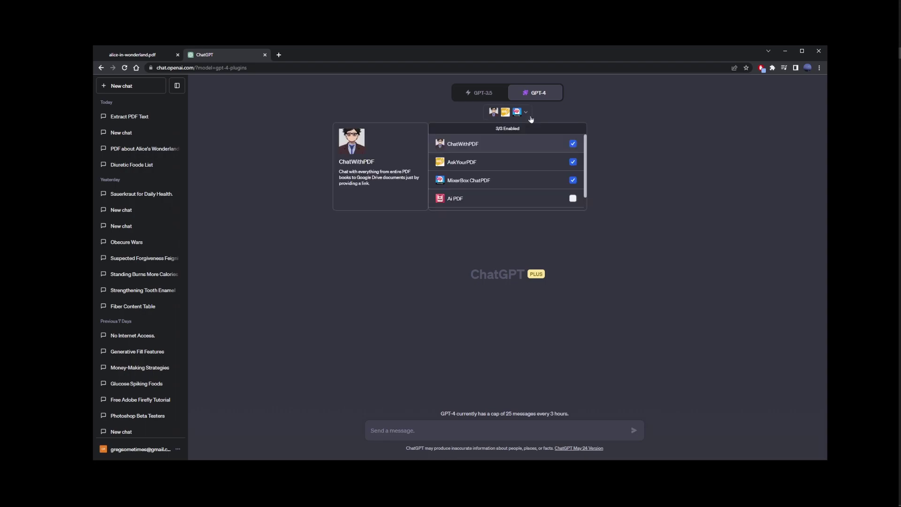
pyautogui.click(456, 144)
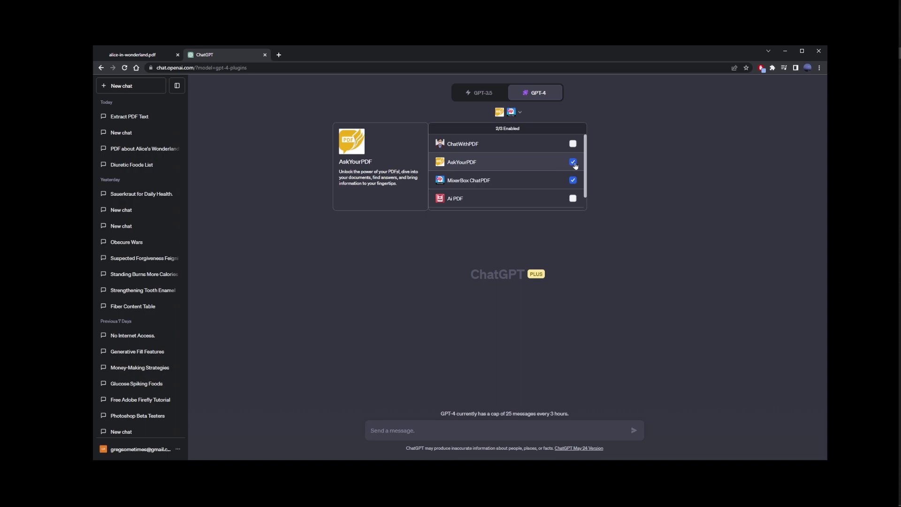
pyautogui.click(573, 143)
pyautogui.click(573, 162)
pyautogui.click(573, 180)
pyautogui.scroll(-1, 531, 181)
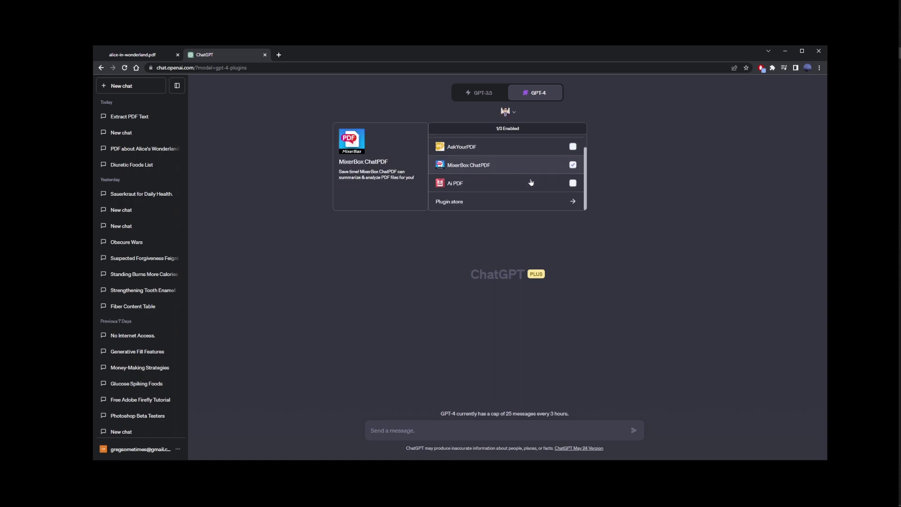
pyautogui.click(440, 428)
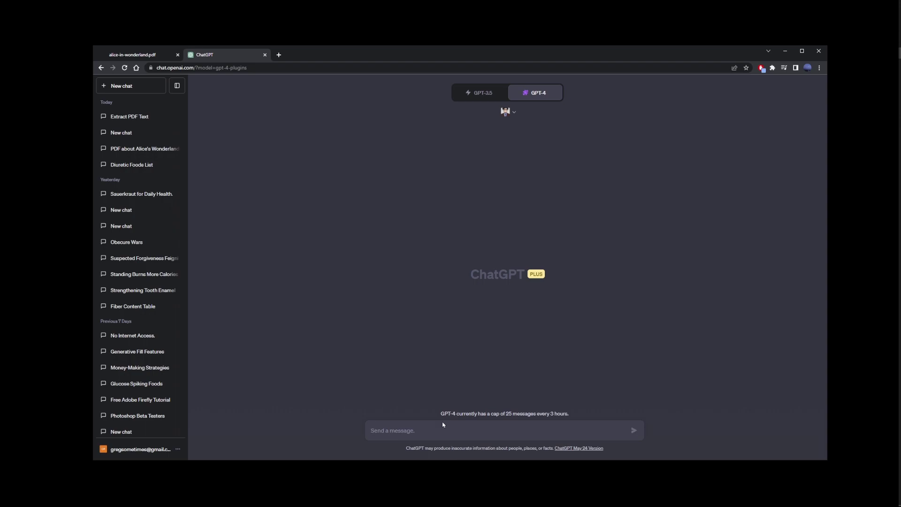
# Copy the web address of the open alice-in-wonderland.pdf and return to the ChatGPT chat
pyautogui.click(136, 54)
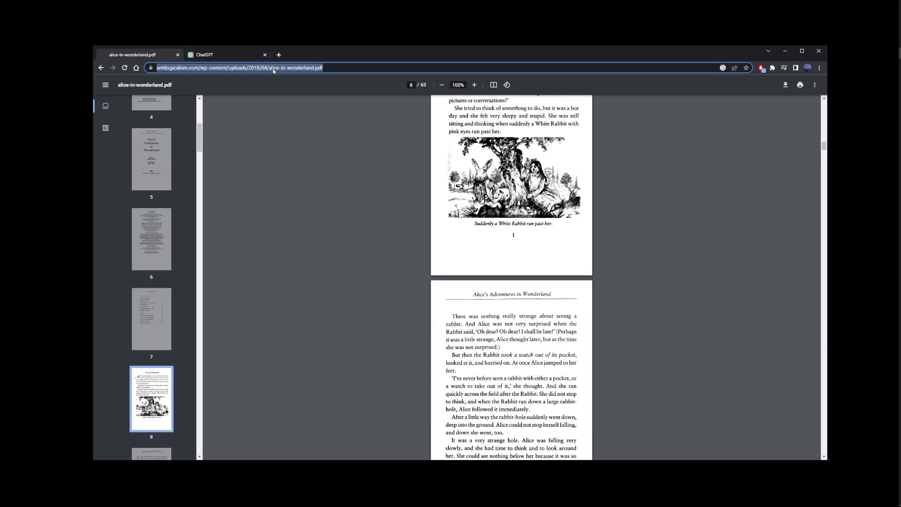
pyautogui.rightClick(273, 70)
pyautogui.click(286, 119)
pyautogui.click(242, 55)
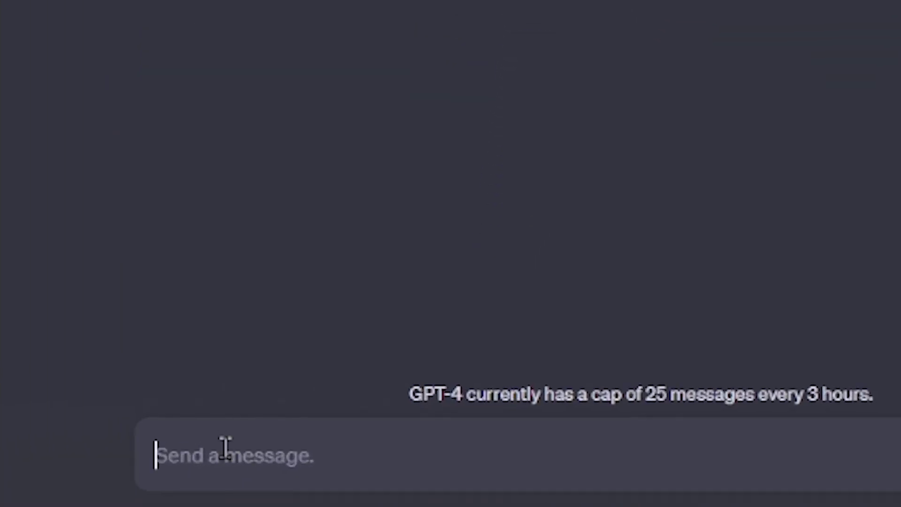
# Send "Analyze this PDF and give me brief summary of the story:" with the copied PDF link, and regenerate the response
pyautogui.write('Analyze this PDF and')
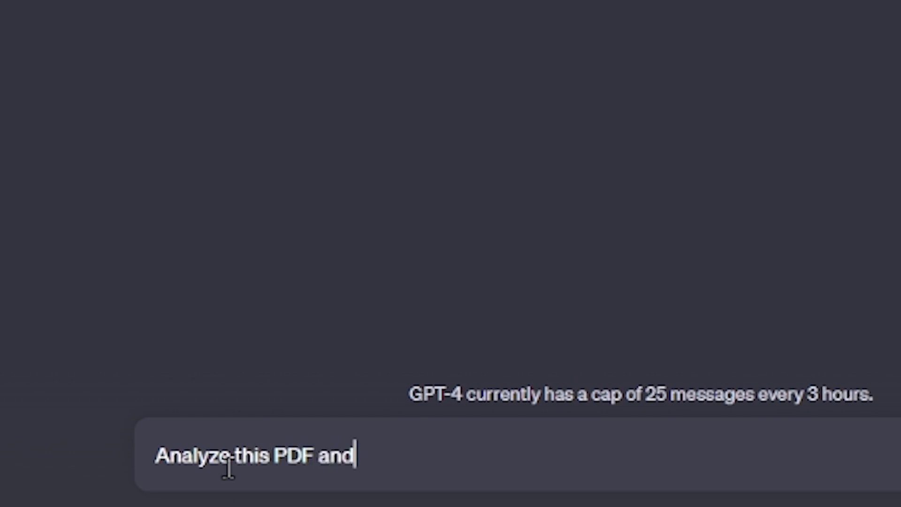
pyautogui.write(' give me brief su')
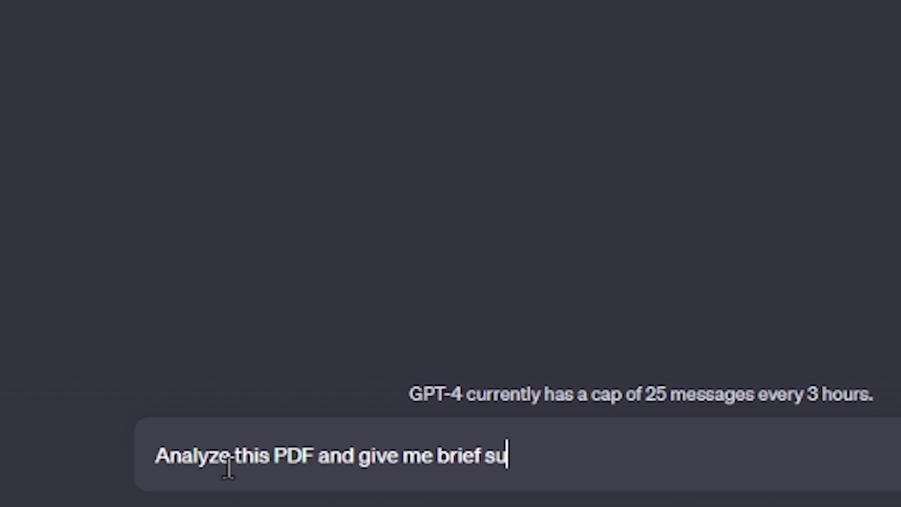
pyautogui.write('mmary of the story:')
pyautogui.hotkey('ctrl', 'v')
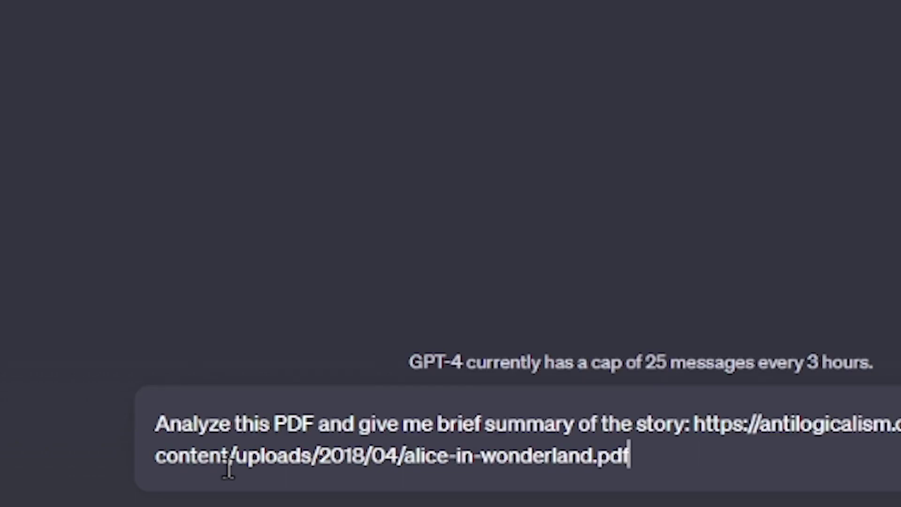
pyautogui.hotkey('shift', 'Up')
pyautogui.hotkey('shift', 'Right')
pyautogui.hotkey('shift', 'Right')
pyautogui.hotkey('shift', 'Right')
pyautogui.hotkey('shift', 'Right')
pyautogui.hotkey('shift', 'Right')
pyautogui.hotkey('shift', 'Right')
pyautogui.hotkey('shift', 'Right')
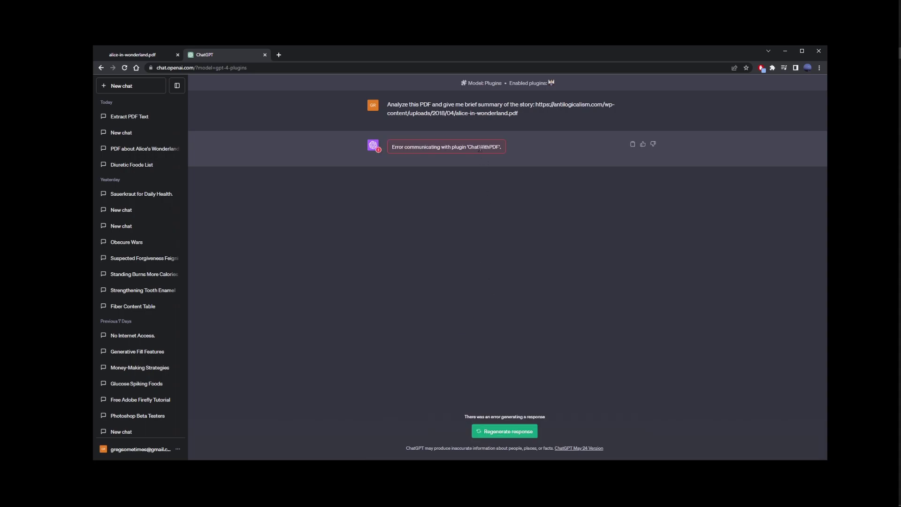
pyautogui.click(504, 431)
pyautogui.click(510, 431)
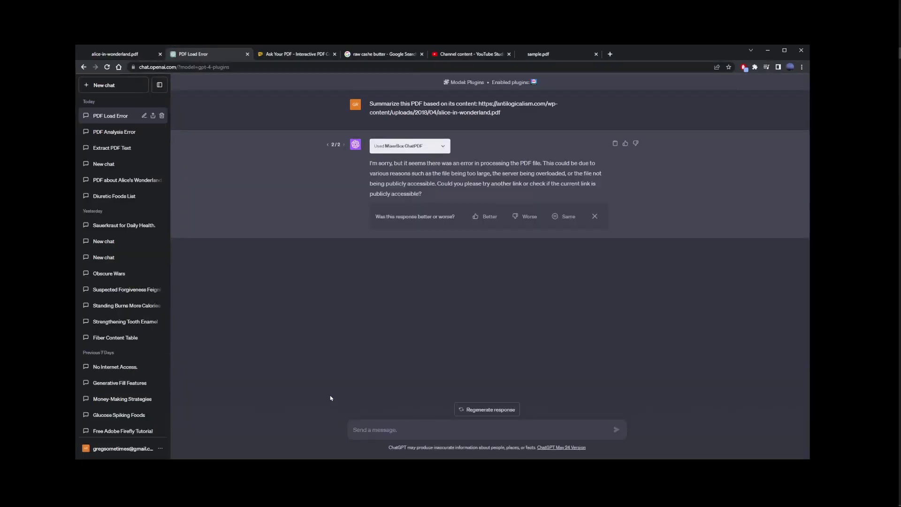
pyautogui.write('Summarize this PDF based on its content: https://icseindia.org/document/sample.pdf')
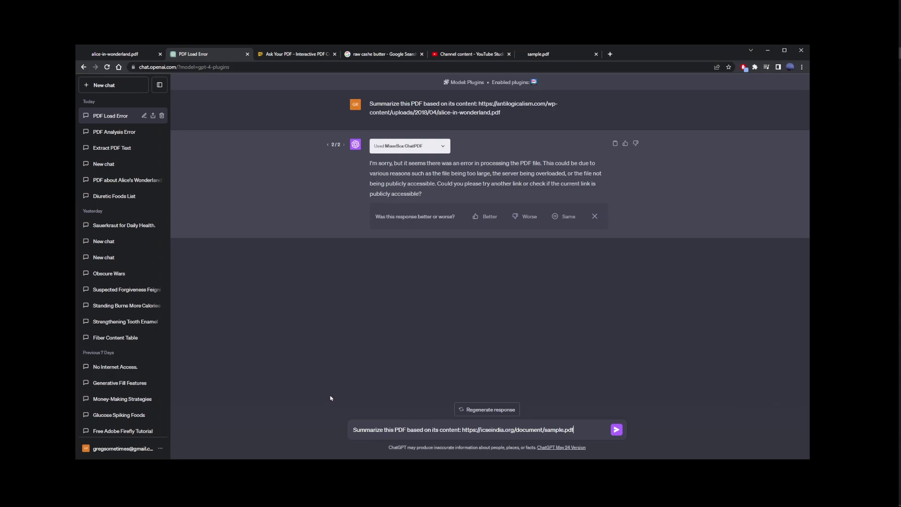
pyautogui.hotkey('ctrl', 'v')
pyautogui.press('Return')
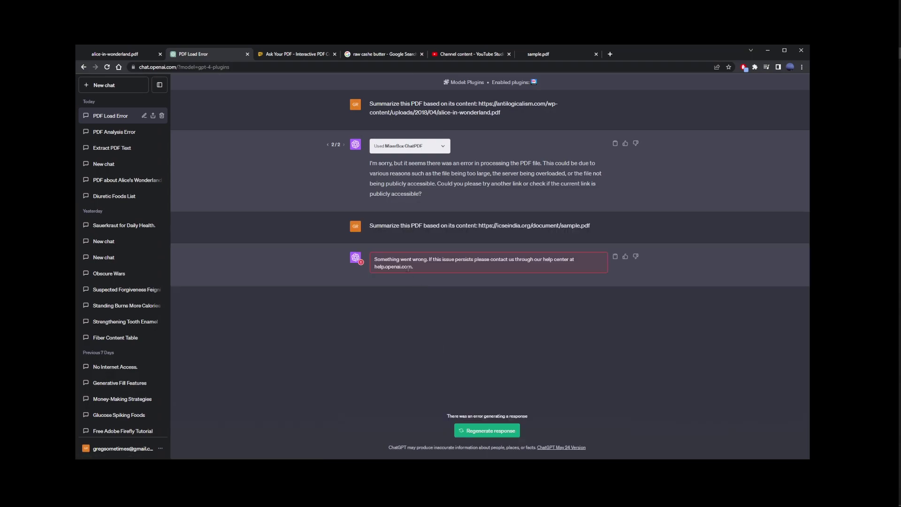
# Copy the sent sample.pdf summary prompt and start a new chat
pyautogui.tripleClick(533, 226)
pyautogui.rightClick(533, 225)
pyautogui.click(547, 233)
pyautogui.click(103, 85)
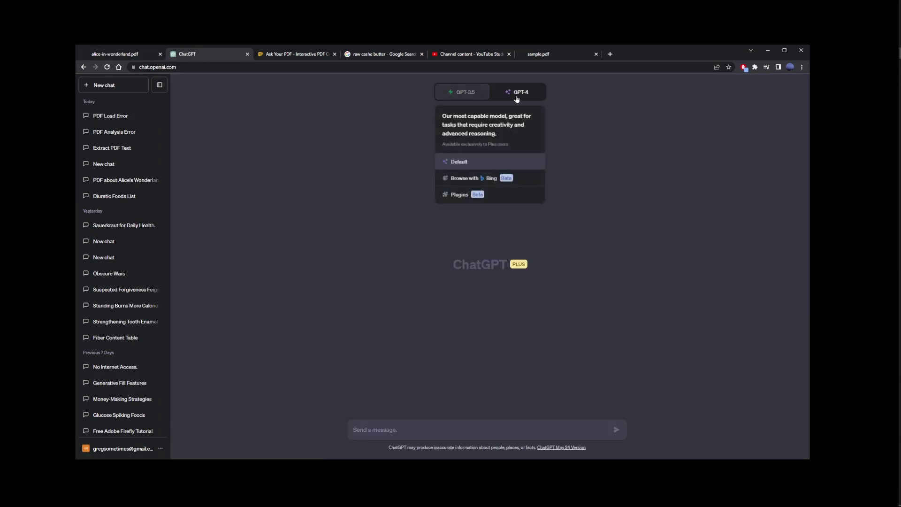
# Set the new chat to GPT-4 with Plugins, disable MixerBox ChatPDF and enable AskYourPDF
pyautogui.click(498, 194)
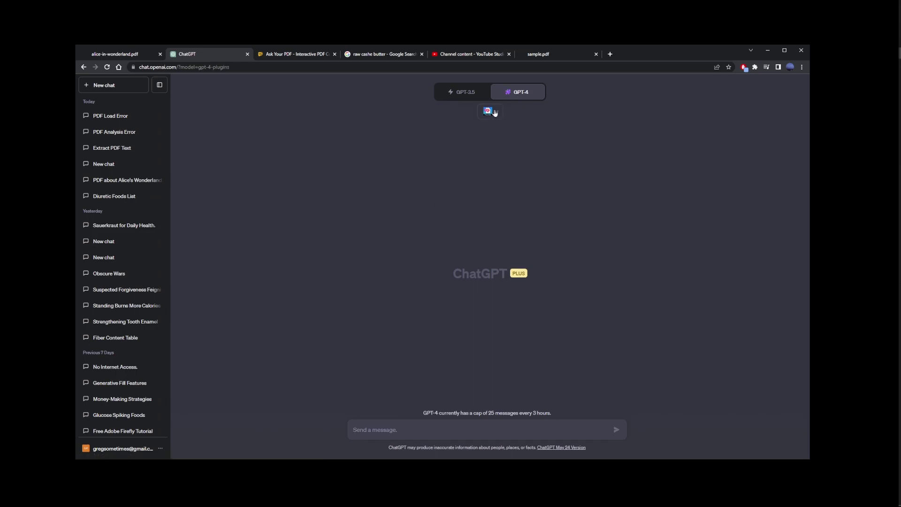
pyautogui.click(492, 113)
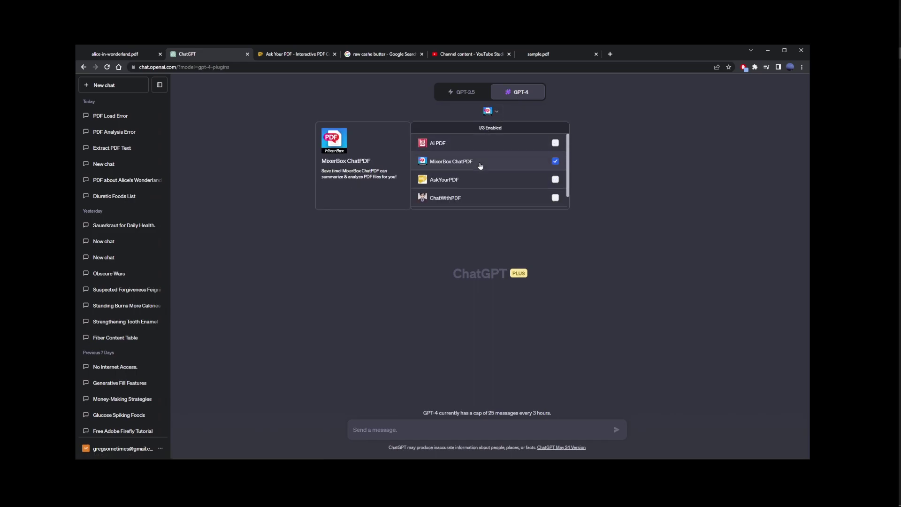
pyautogui.click(555, 162)
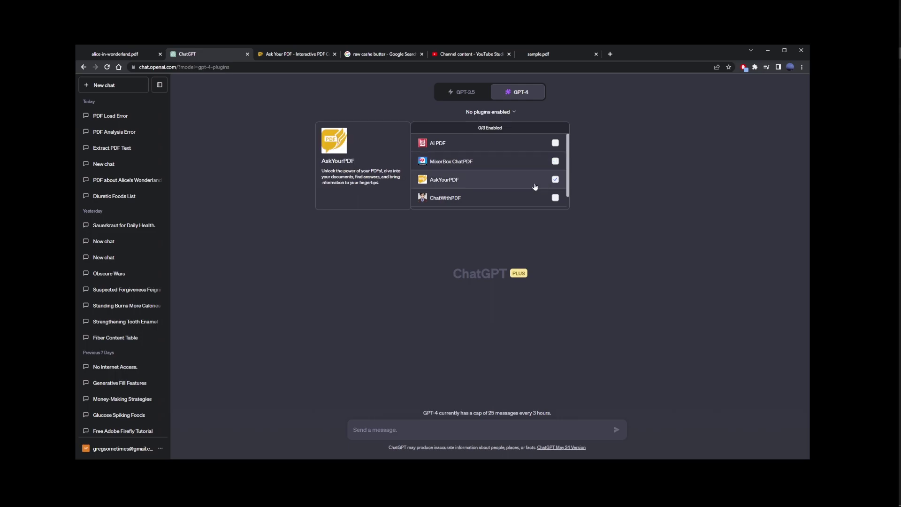
pyautogui.click(556, 179)
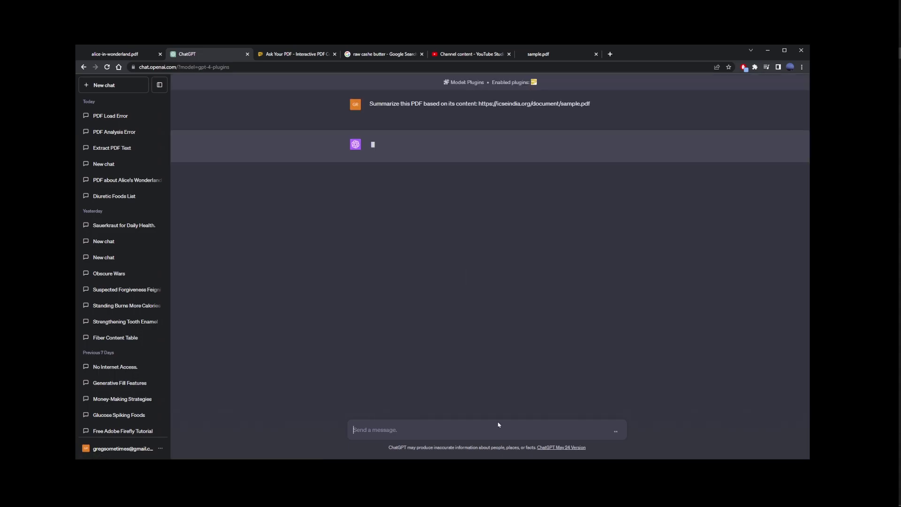
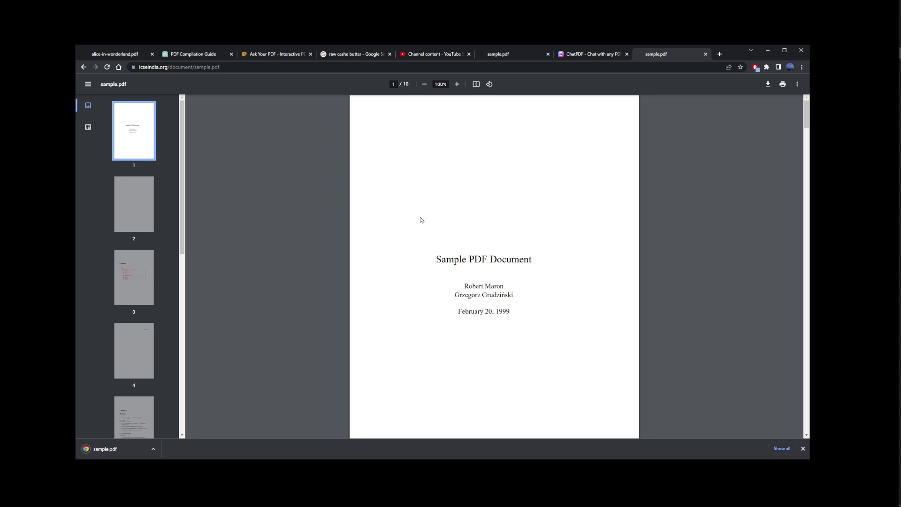
# Switch to the open ChatPDF page and upload the downloaded sample.pdf
pyautogui.click(566, 58)
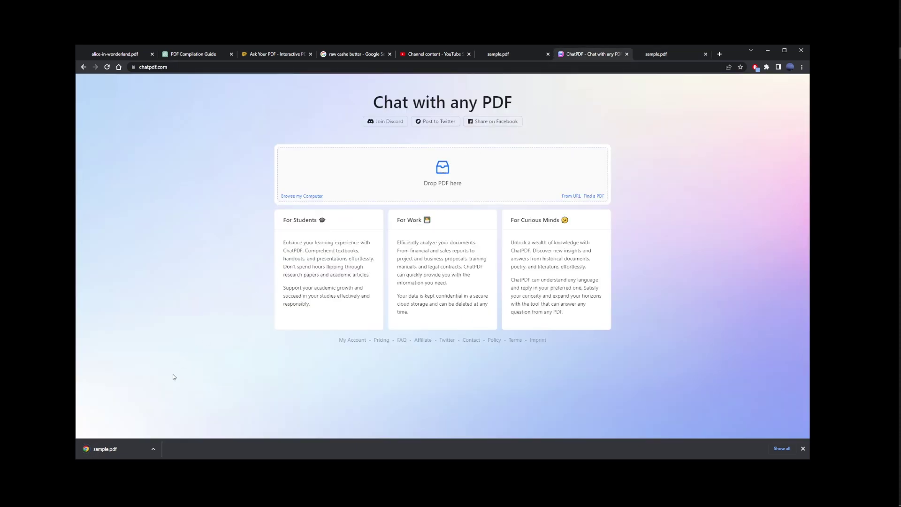
pyautogui.moveTo(118, 448); pyautogui.dragTo(207, 378)
pyautogui.moveTo(460, 207); pyautogui.dragTo(460, 206)
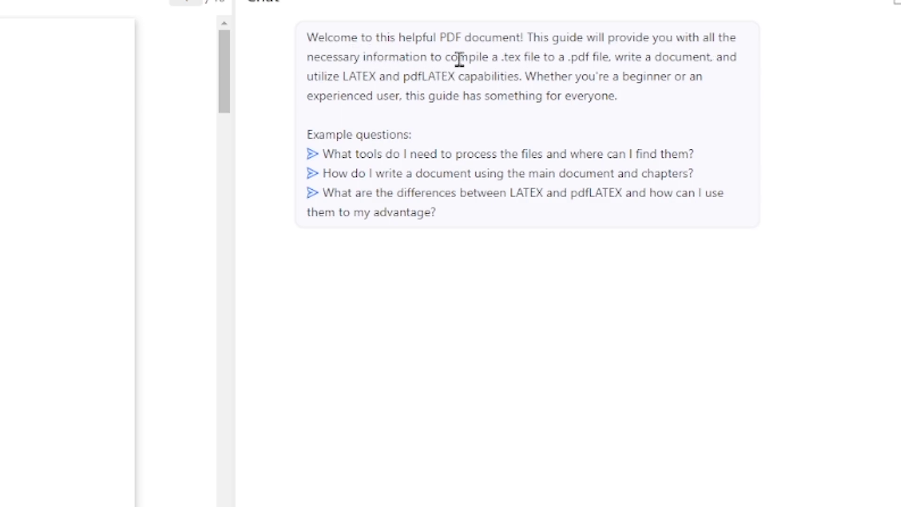
# Review the welcome summary and send the first two example questions, about file-processing tools and about writing a document with chapters
pyautogui.moveTo(490, 61); pyautogui.dragTo(594, 64)
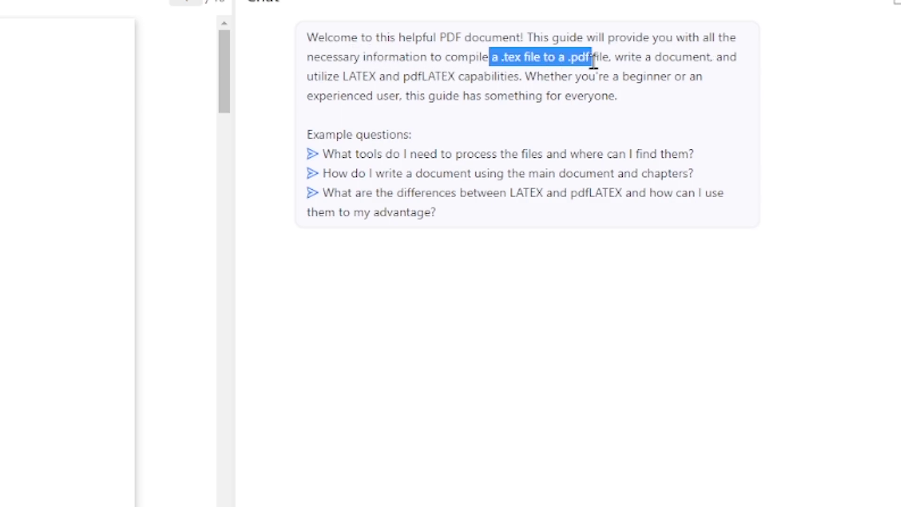
pyautogui.click(616, 71)
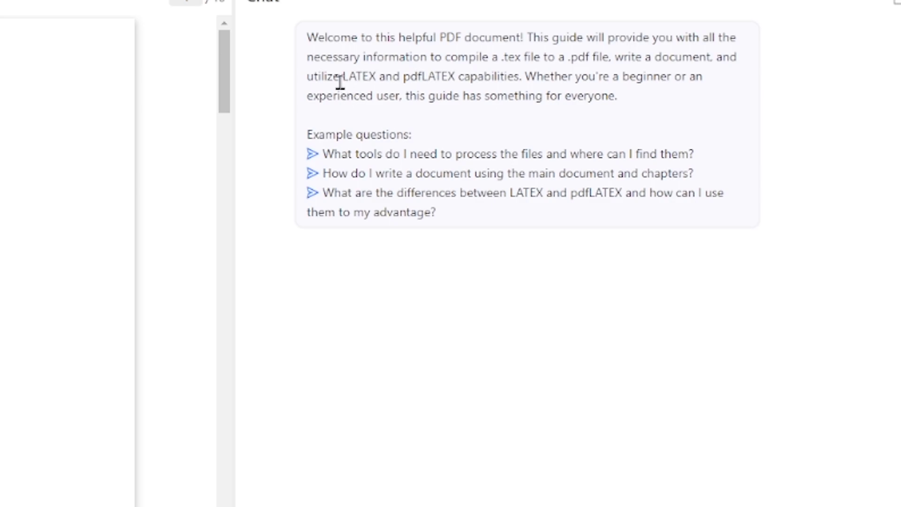
pyautogui.moveTo(341, 80); pyautogui.dragTo(518, 77)
pyautogui.click(555, 80)
pyautogui.click(312, 154)
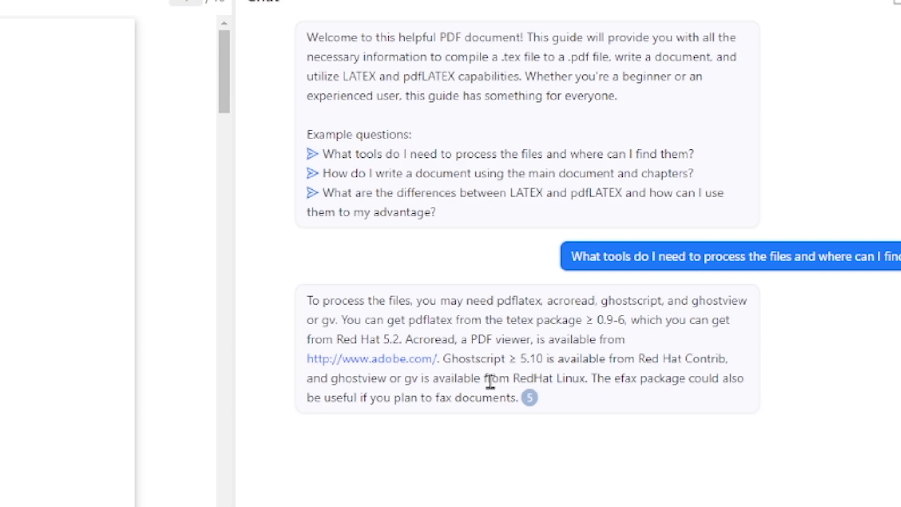
pyautogui.click(313, 177)
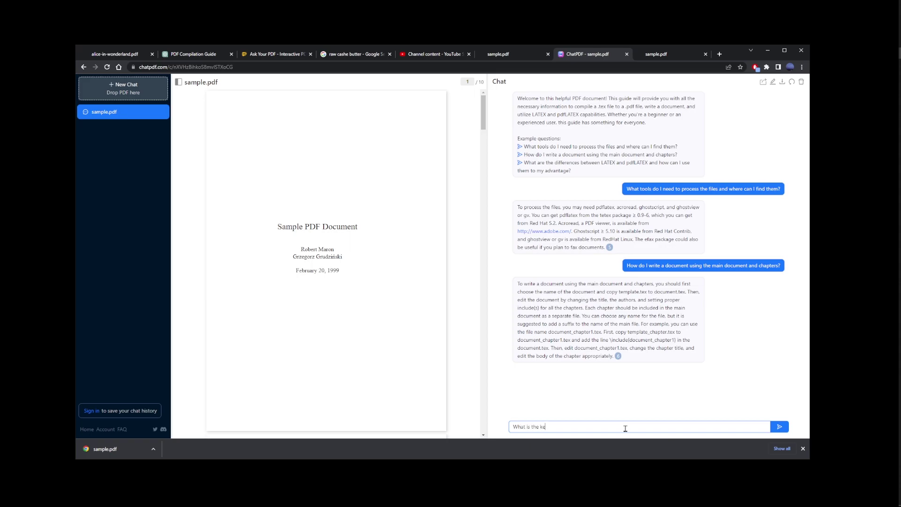
# Ask "What is the key point of this PDF? Write short summary by analyzing PDF file contents."
pyautogui.write('y point of this PD')
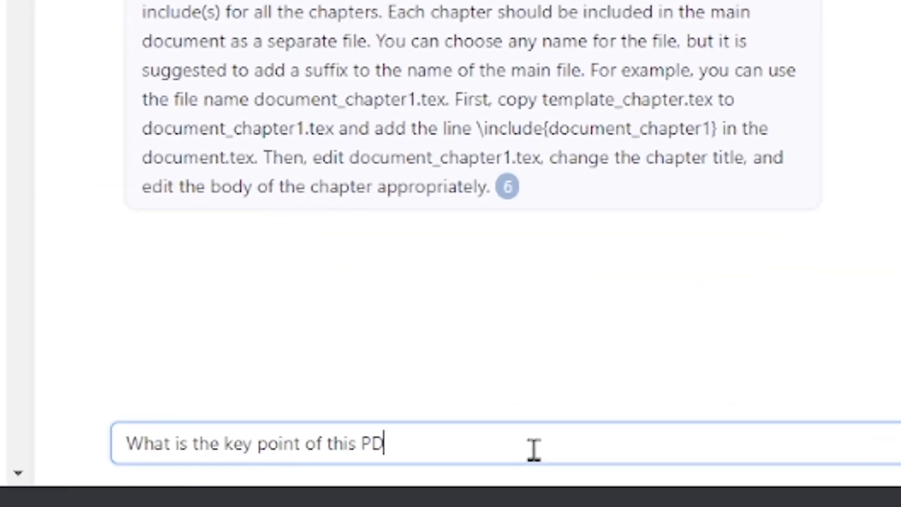
pyautogui.write('F? Write shor')
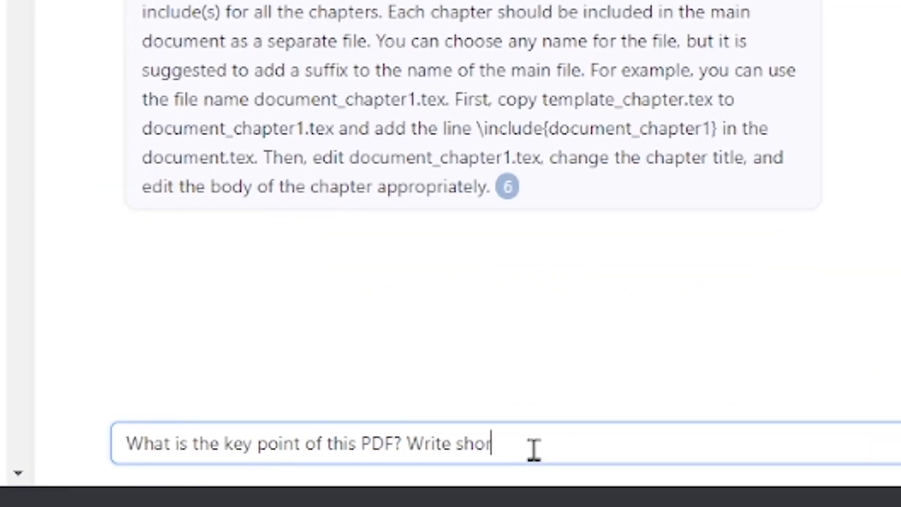
pyautogui.write('t summary')
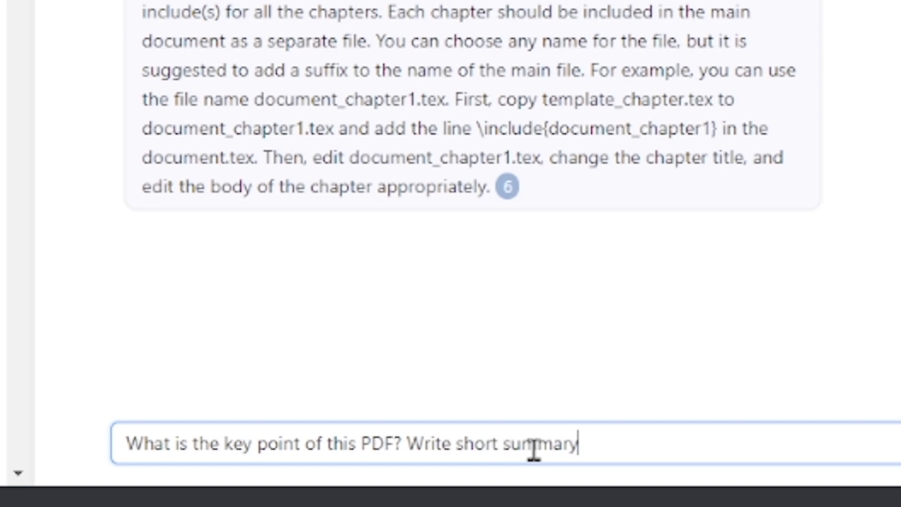
pyautogui.write(' by analyzi')
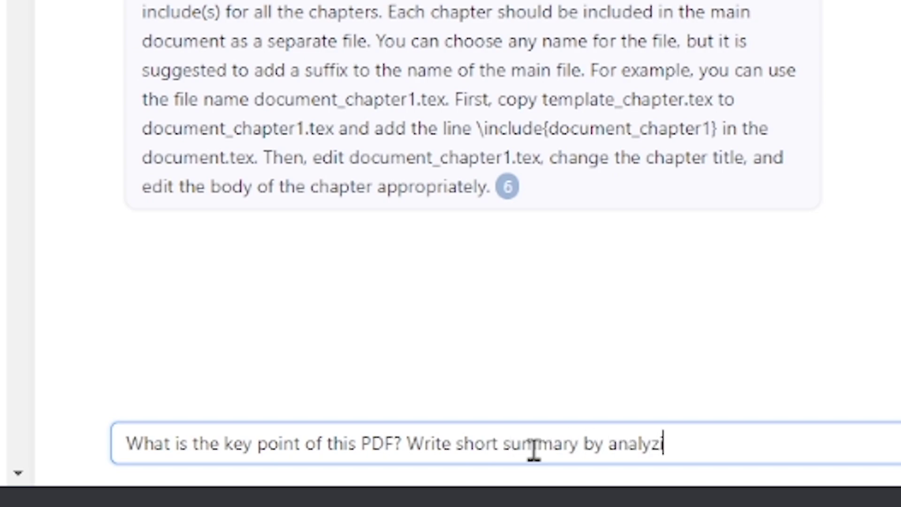
pyautogui.write('ng PDF file contents.')
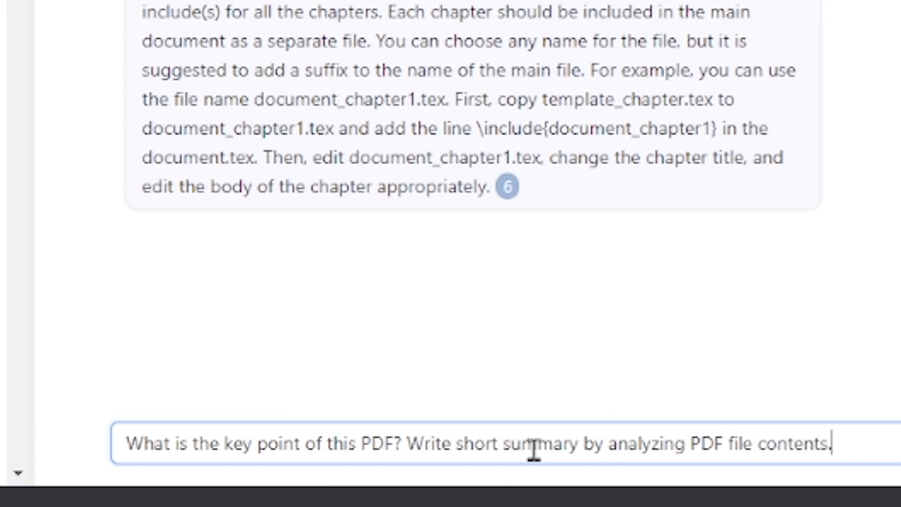
pyautogui.press('Return')
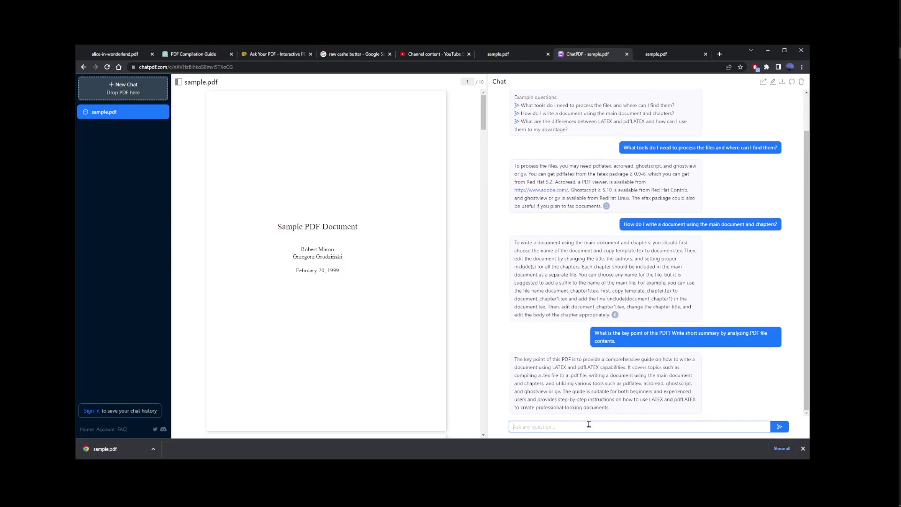
# Send the request "List all chapters of this PDF" in the sample.pdf chat
pyautogui.write('List all chapter')
pyautogui.write('s of t')
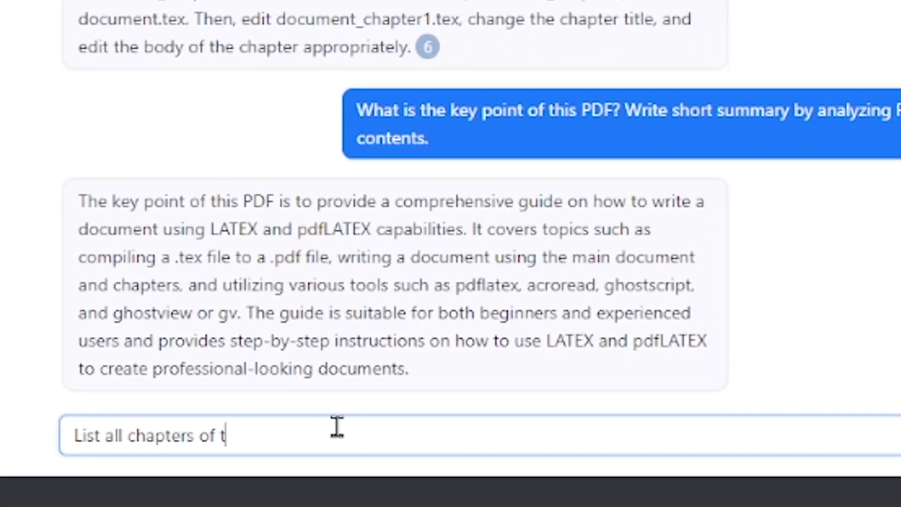
pyautogui.write('his PDF')
pyautogui.press('Return')
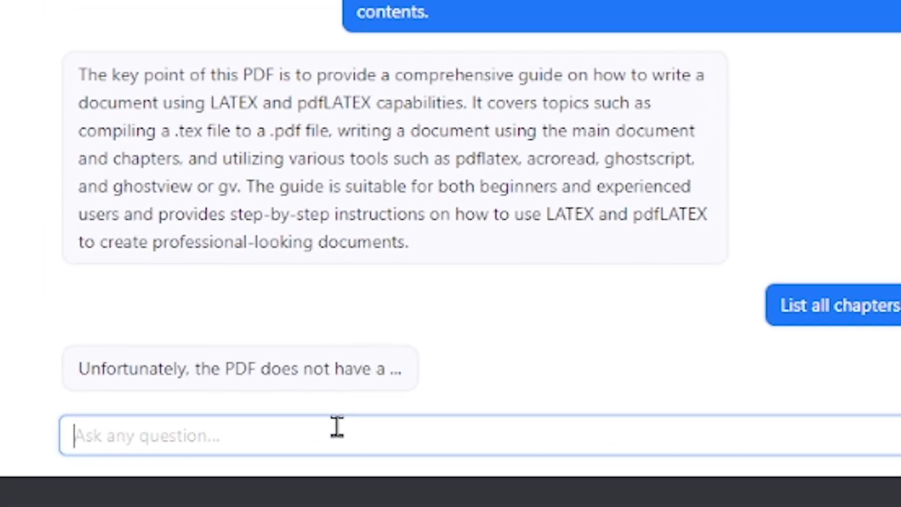